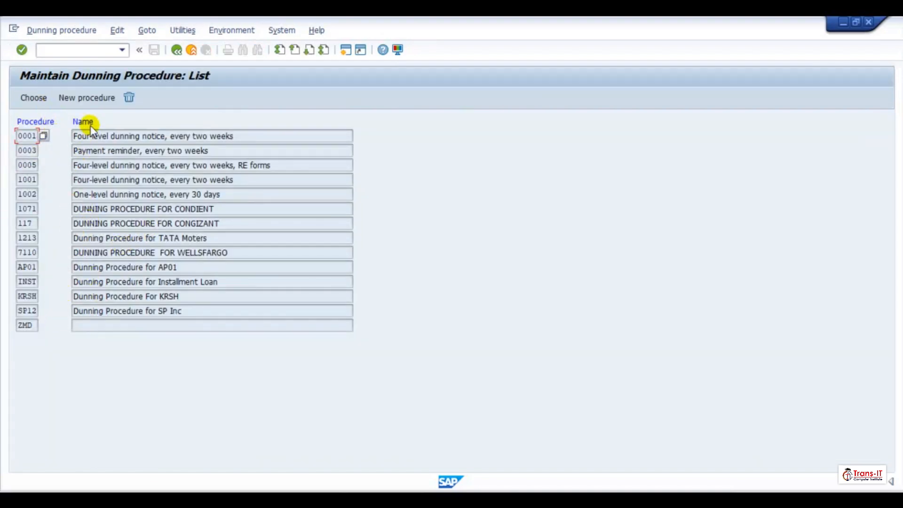
Create a new dunning procedure ZTR1 named "Four-Level Dunning Procedure ,every two weeks"
left_click(82, 98)
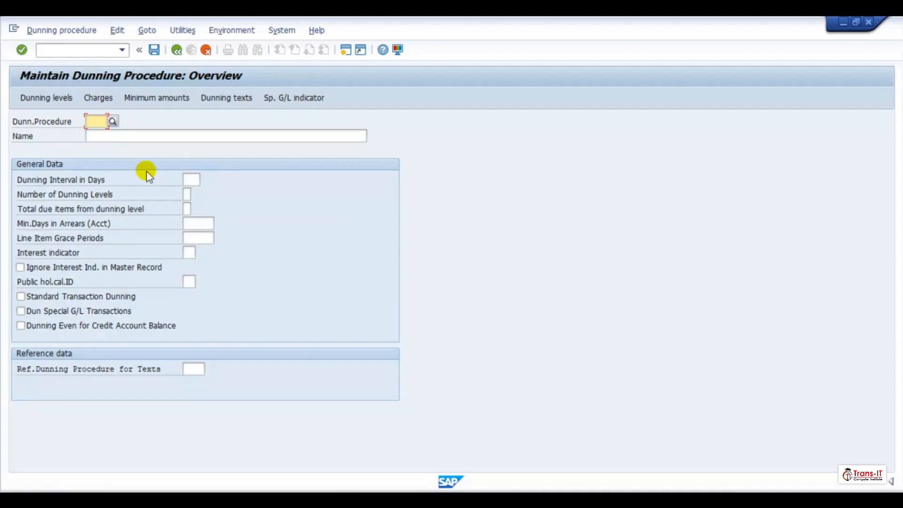
type("ZTR1")
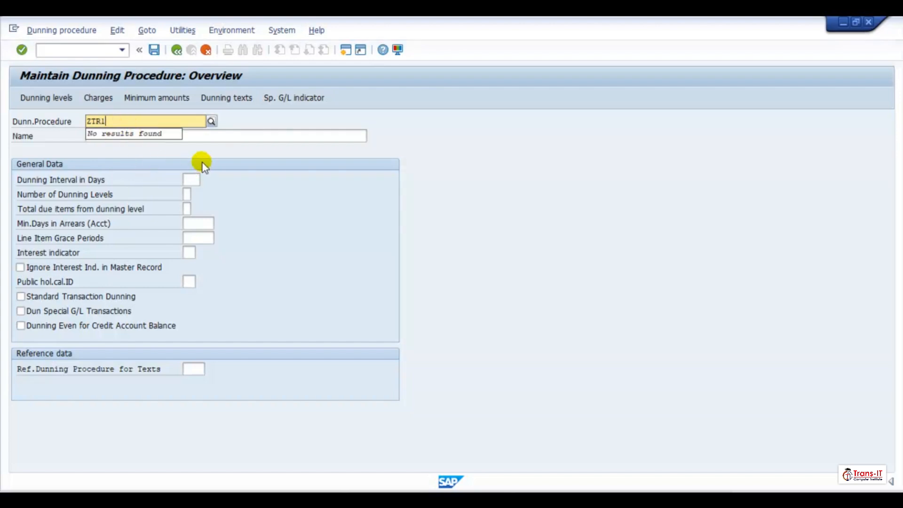
left_click(185, 138)
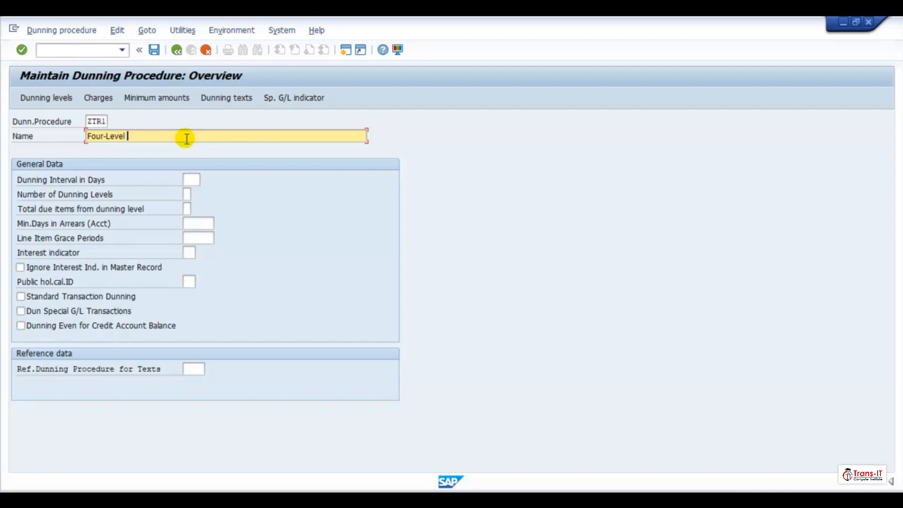
type("ing Procedure ,every two weeks")
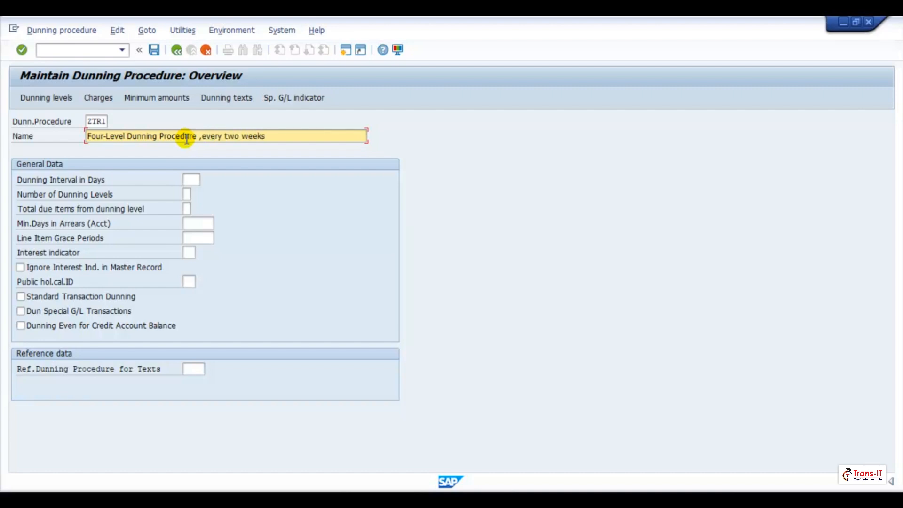
Set the dunning interval to 14 days, the number of dunning levels to 4, and total due items from dunning level 4
left_click(190, 179)
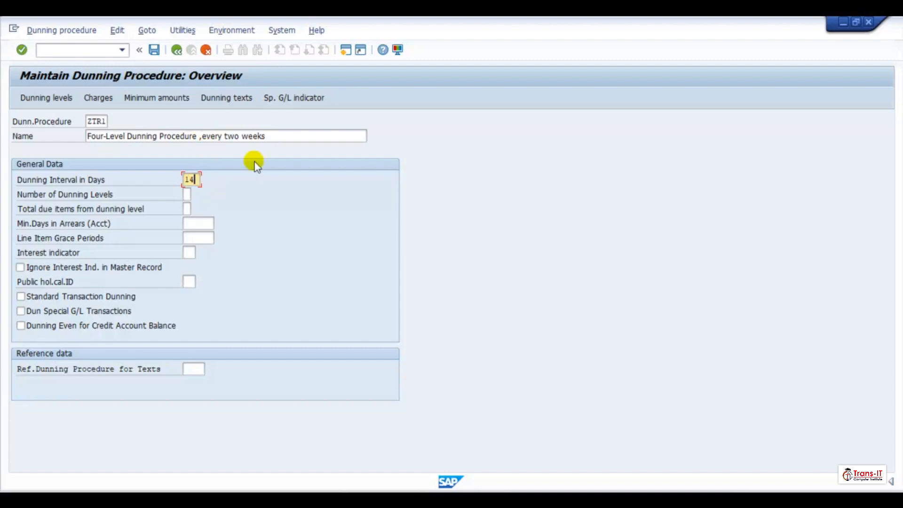
left_click(189, 197)
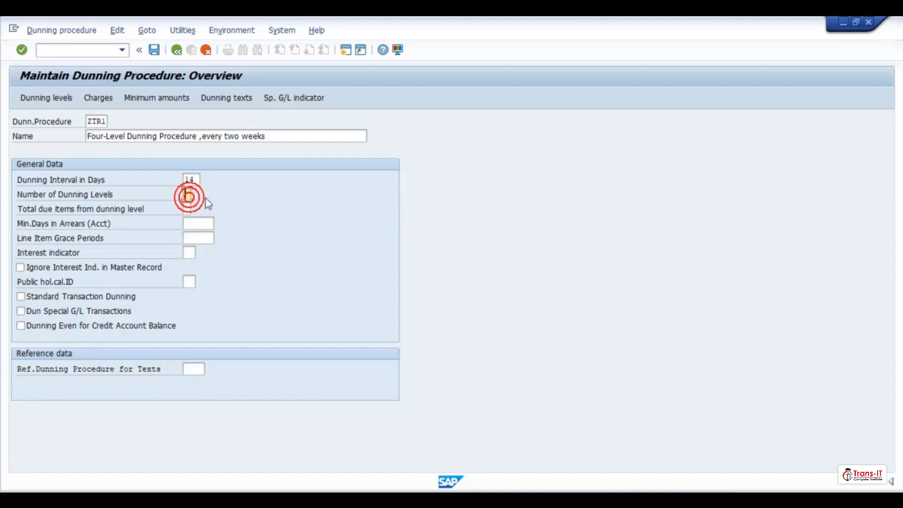
type("4")
left_click(188, 209)
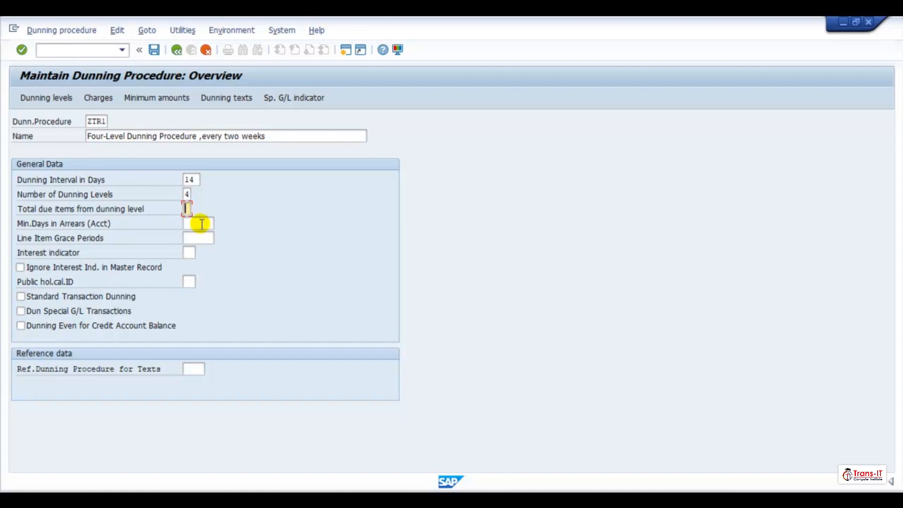
Set the account's minimum days in arrears to 2 and the line item grace period to 1
left_click(205, 223)
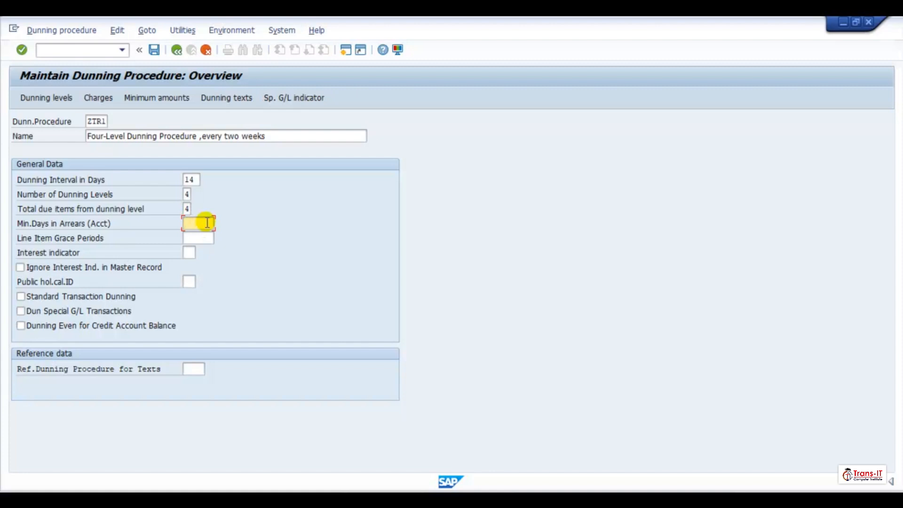
type("2")
left_click(204, 238)
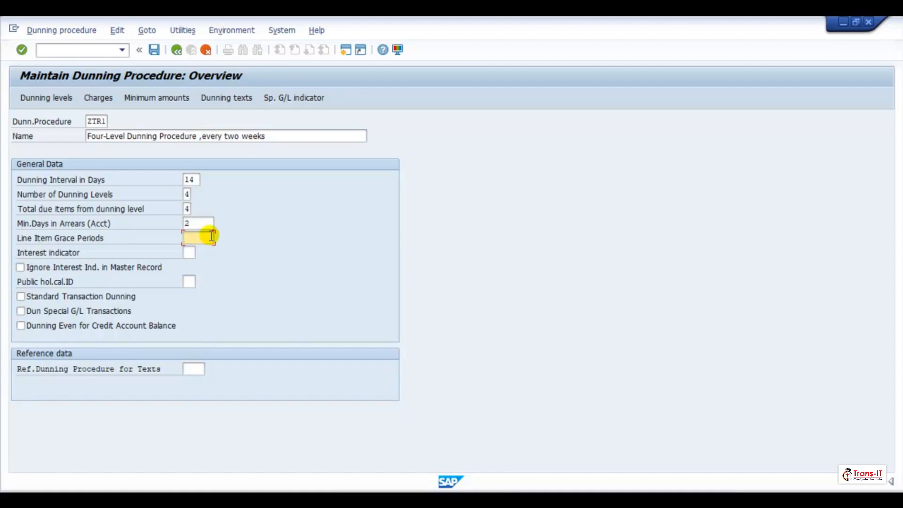
type("1")
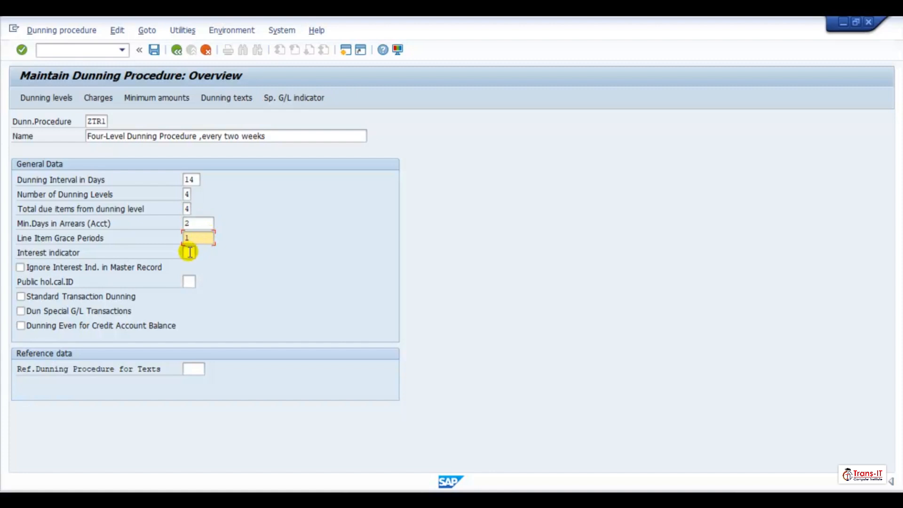
Choose public holiday calendar GE, Great Britain (England and Wales), for the dunning procedure
left_click(191, 281)
left_click(201, 280)
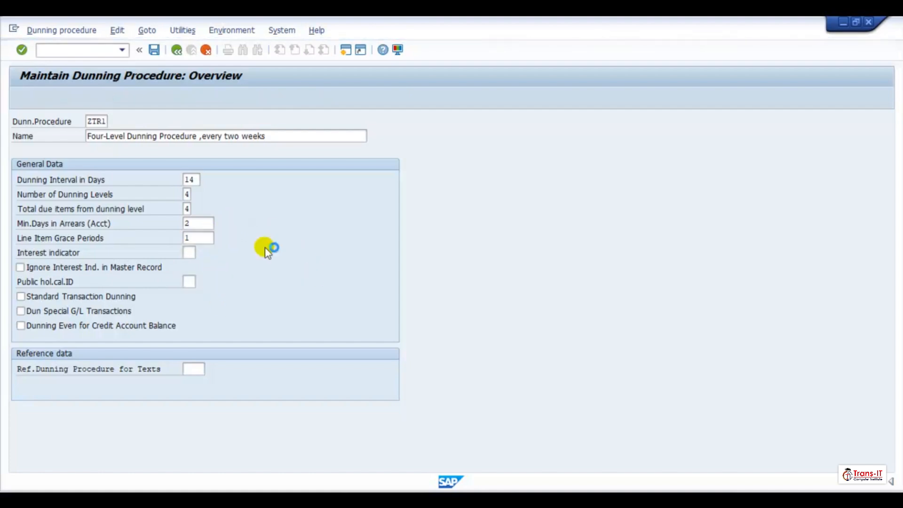
scroll(247, 310, "down", 2)
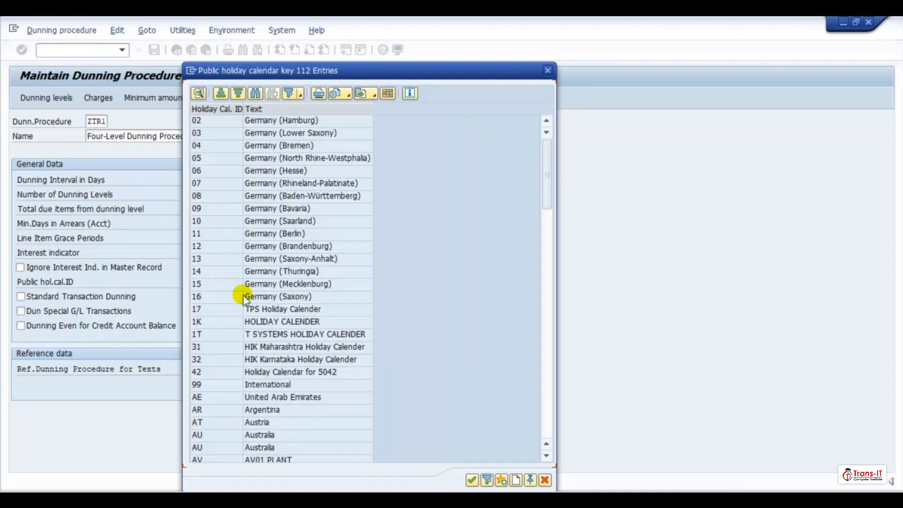
scroll(244, 316, "down", 4)
scroll(241, 320, "down", 6)
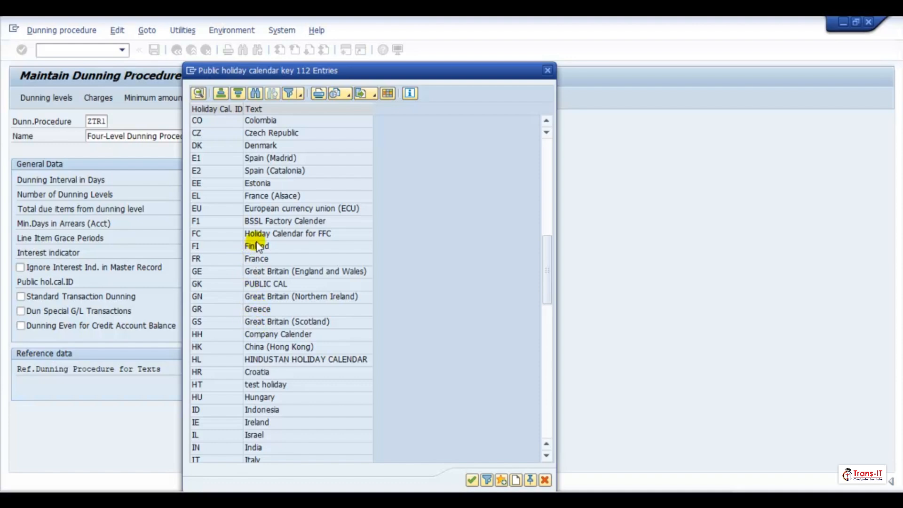
double_click(227, 272)
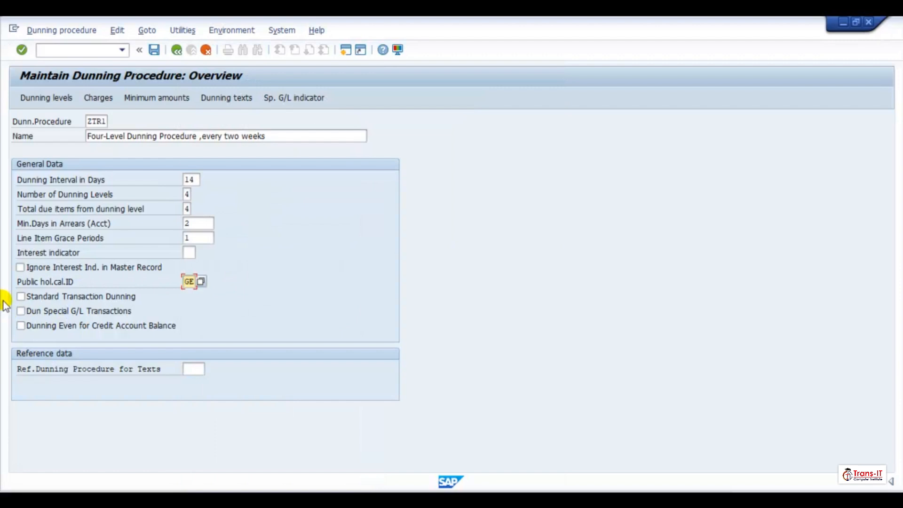
Enable standard transaction dunning and dunning even for a credit account balance
left_click(20, 297)
left_click(19, 297)
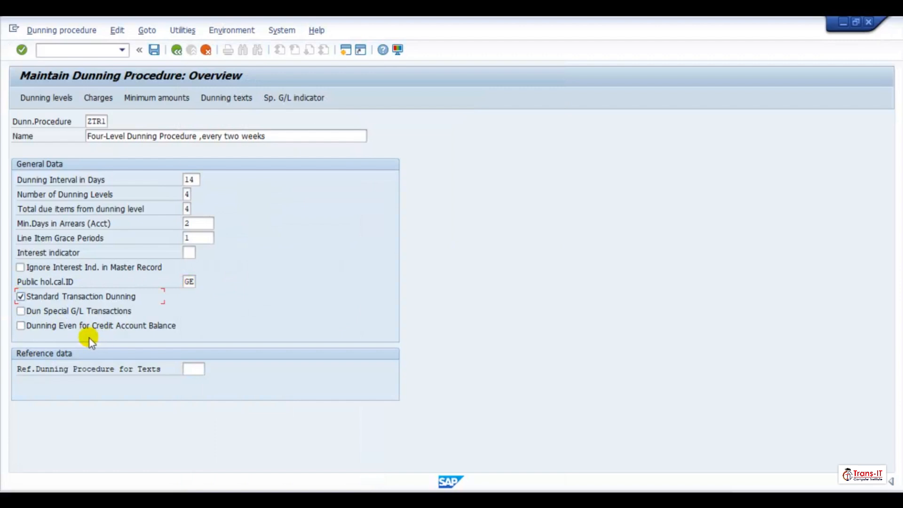
left_click(50, 326)
Choose procedure 0001, four-level dunning notice every two weeks, as the reference dunning procedure for texts
left_click(190, 367)
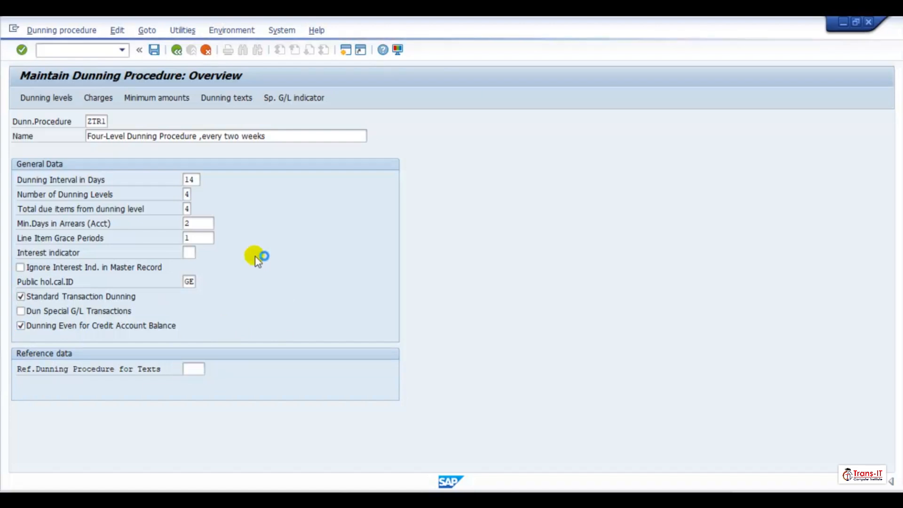
key("F4")
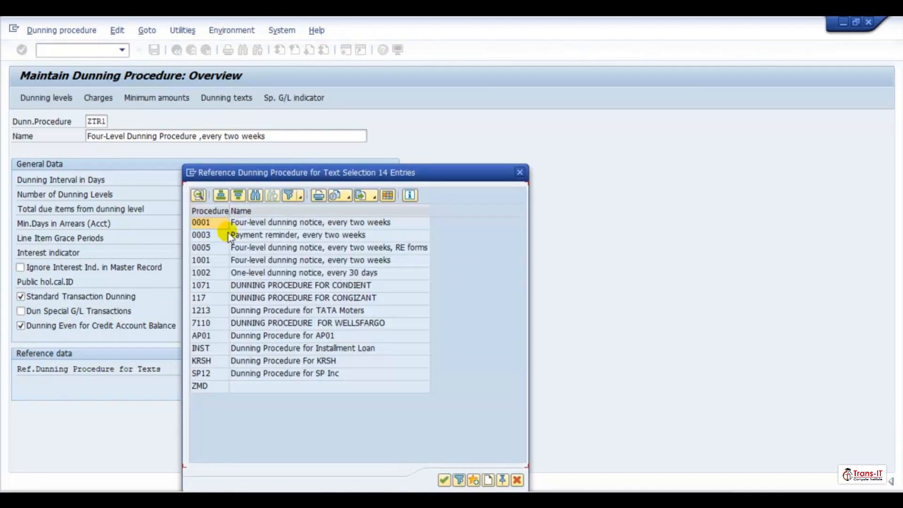
double_click(280, 223)
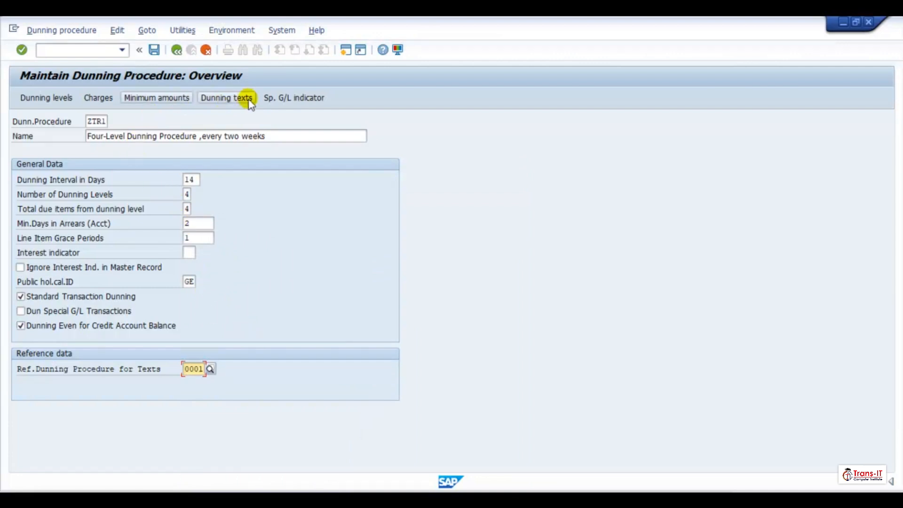
In the dunning levels settings, set the days in arrears to 15, 29 and 43 for levels 2, 3 and 4
left_click(57, 96)
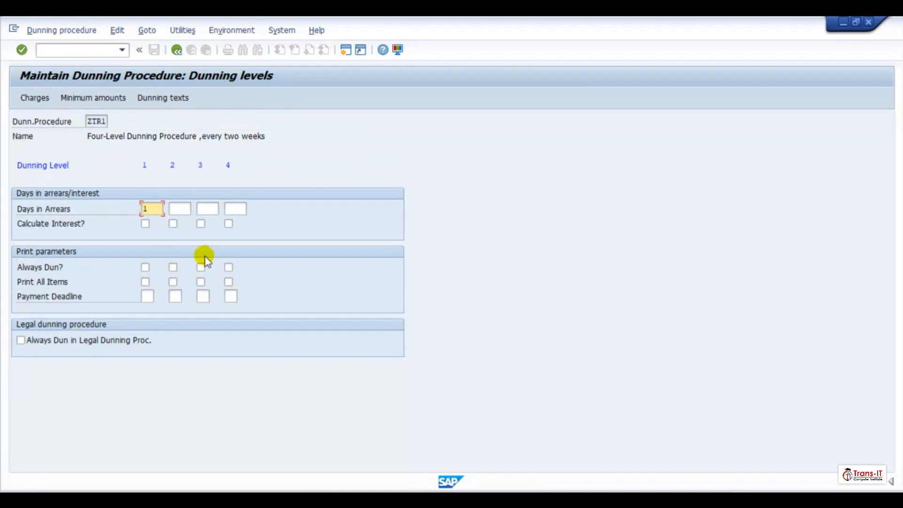
left_click(180, 207)
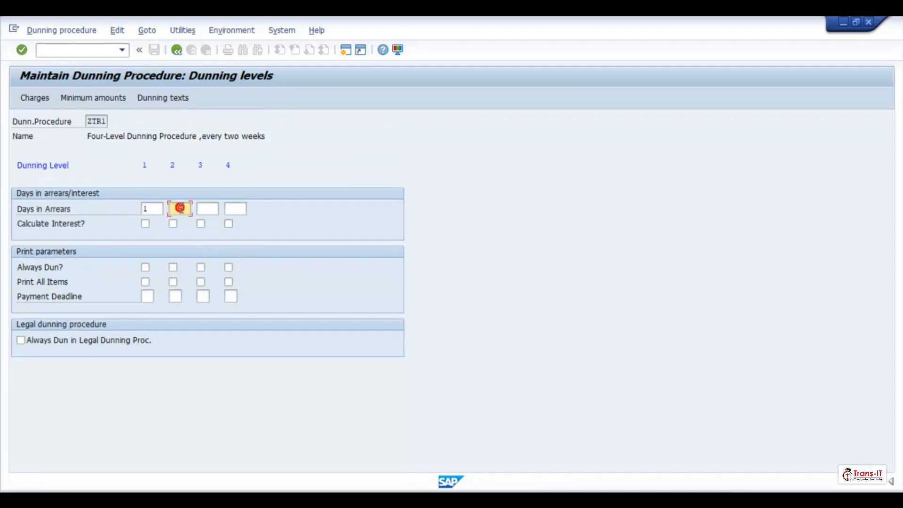
type("15")
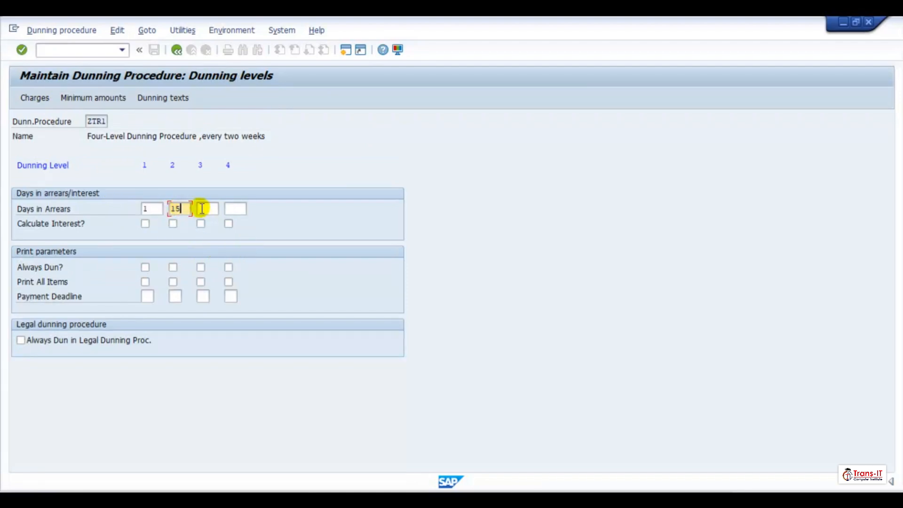
left_click(202, 208)
type("29")
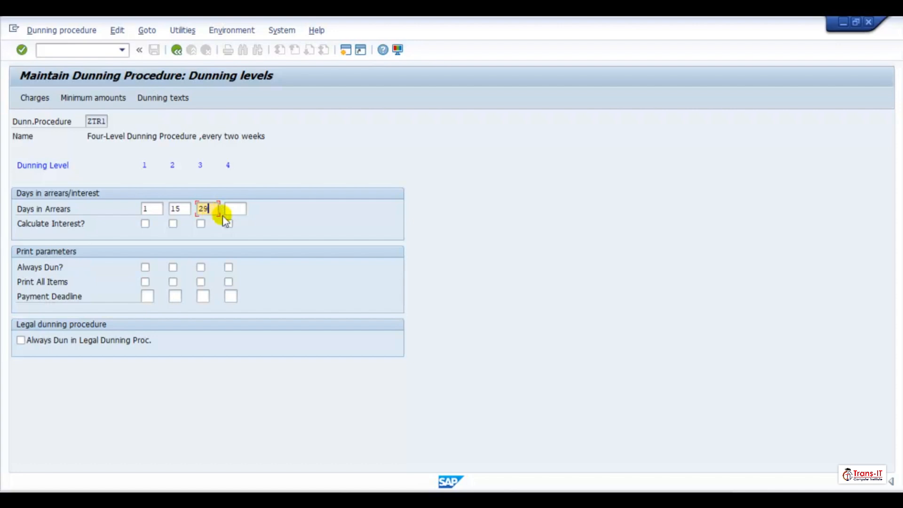
left_click(236, 209)
type("4")
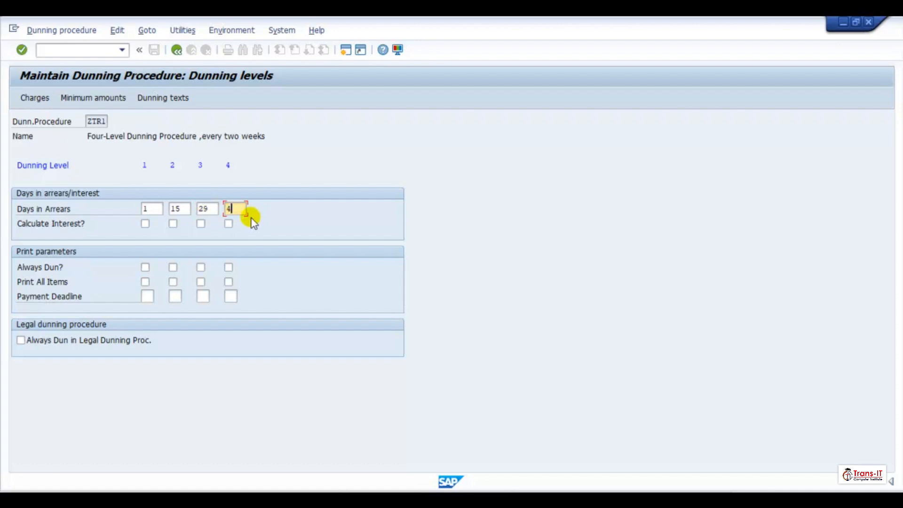
type("3")
Enable Always Dun and Print All Items for all four dunning levels
left_click(146, 267)
left_click(145, 282)
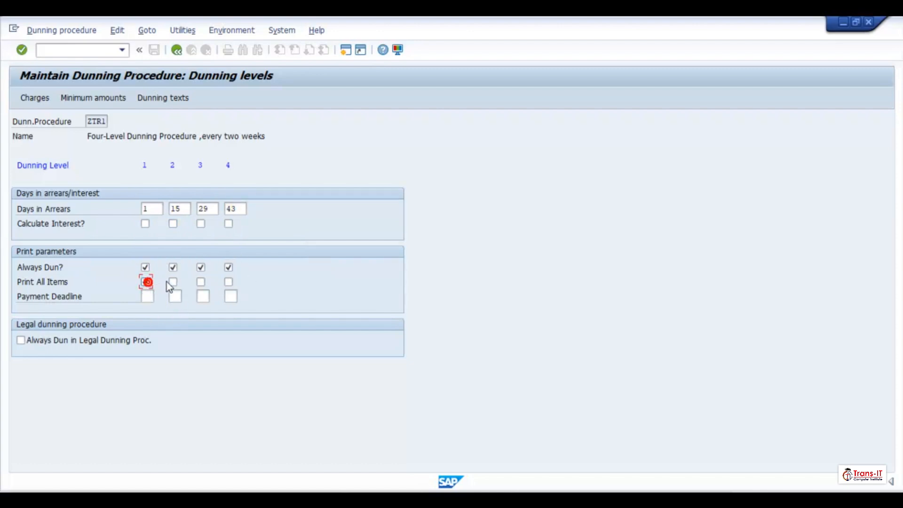
left_click(173, 282)
left_click(201, 282)
Open the dunning charges of the procedure for the currency GBP
left_click(38, 99)
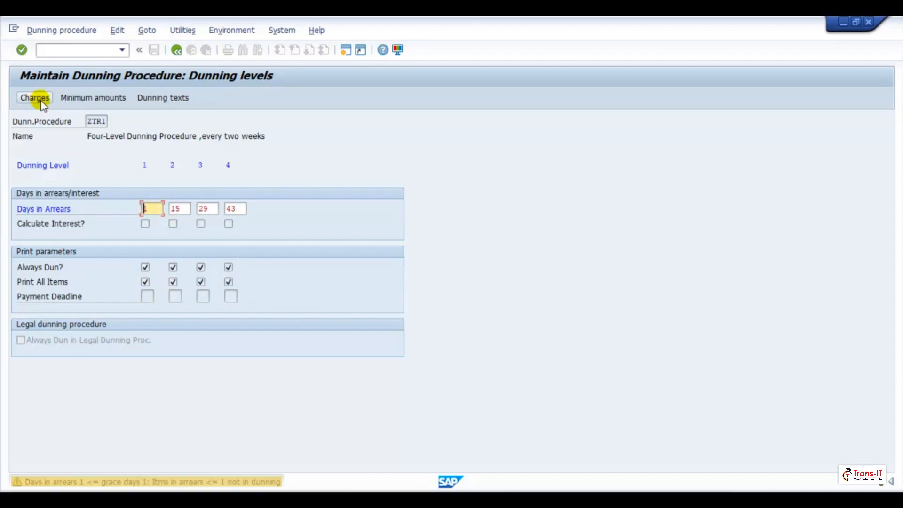
left_click(41, 98)
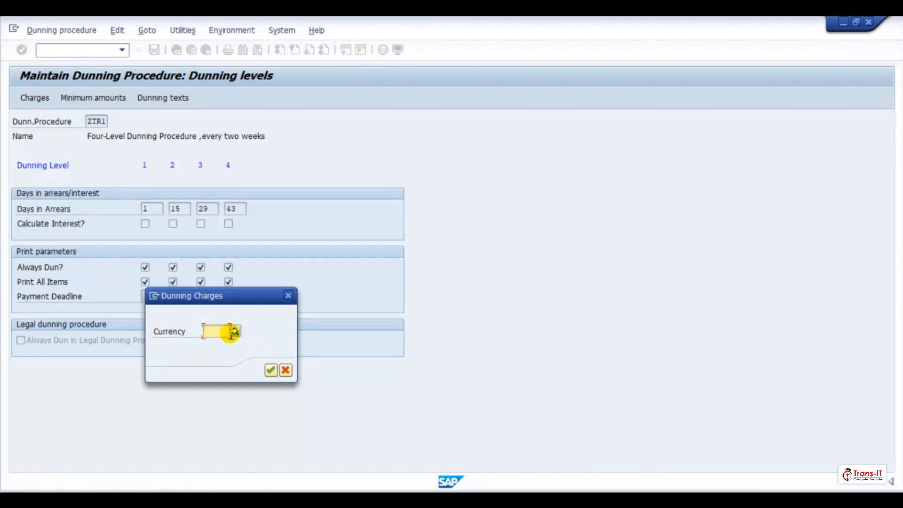
type("GB")
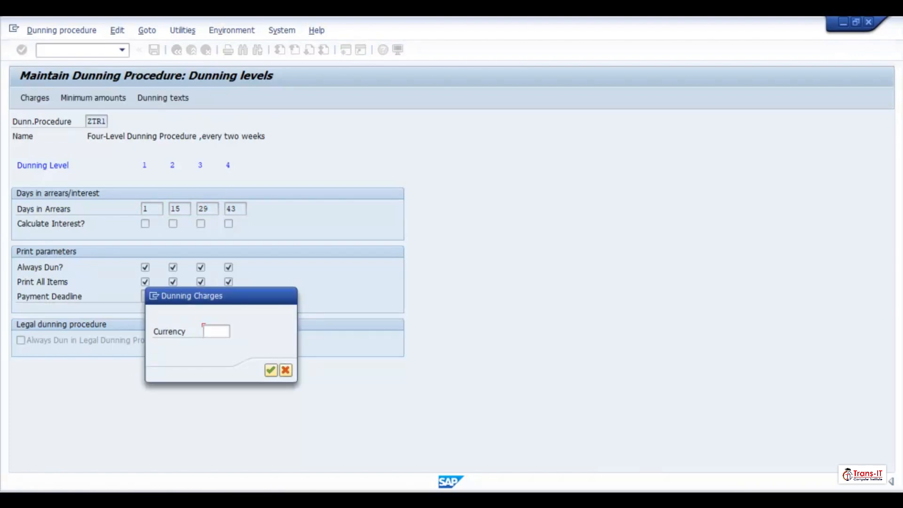
type("G")
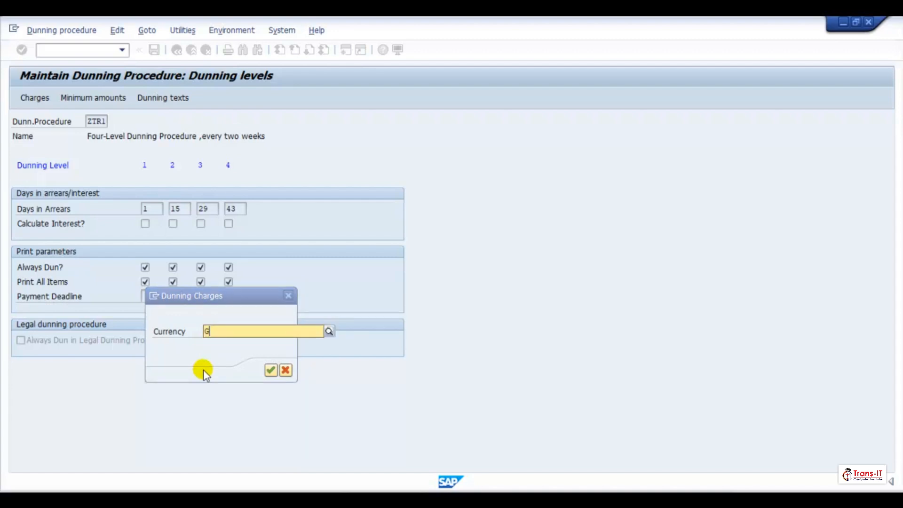
left_click(261, 364)
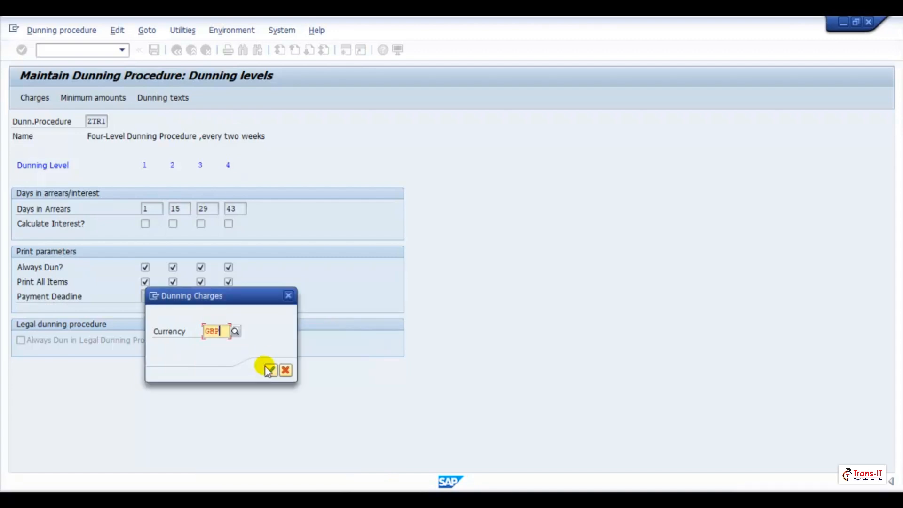
left_click(269, 369)
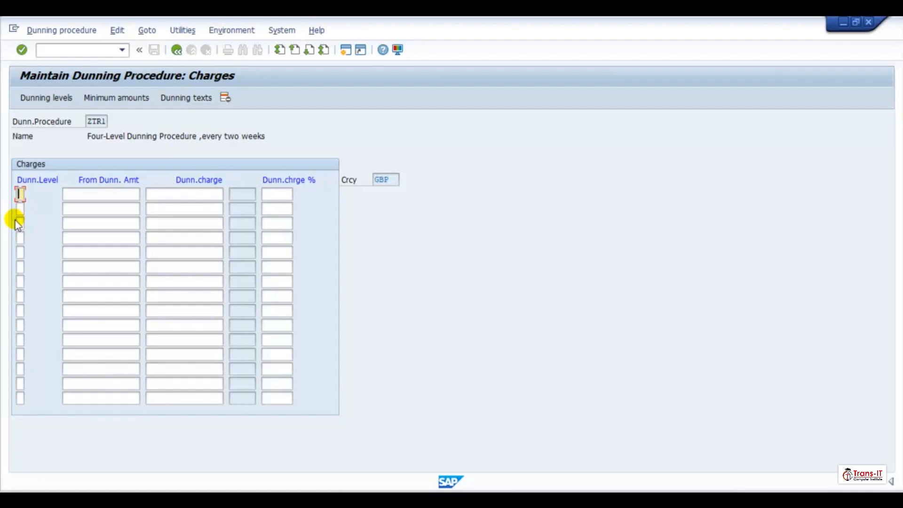
Add a charge for dunning level 1 with a from amount of 100 and a dunning charge of 10
type("1")
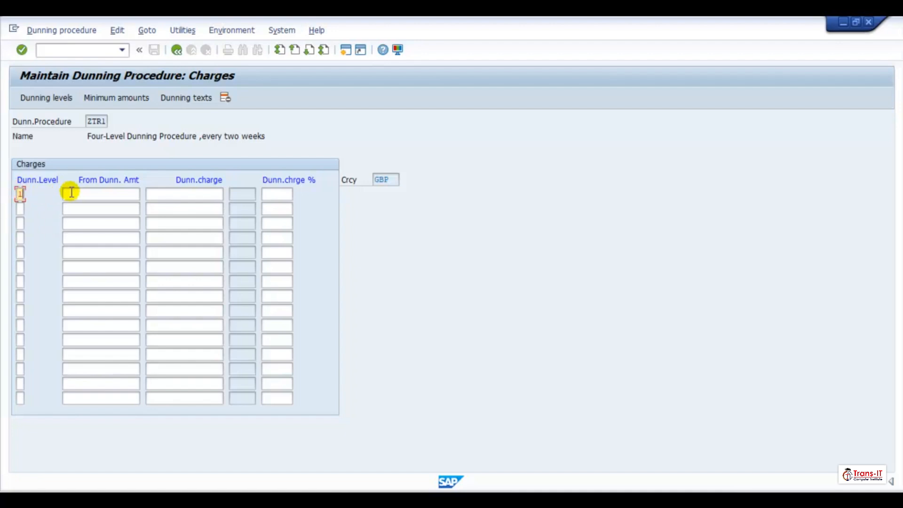
left_click(73, 194)
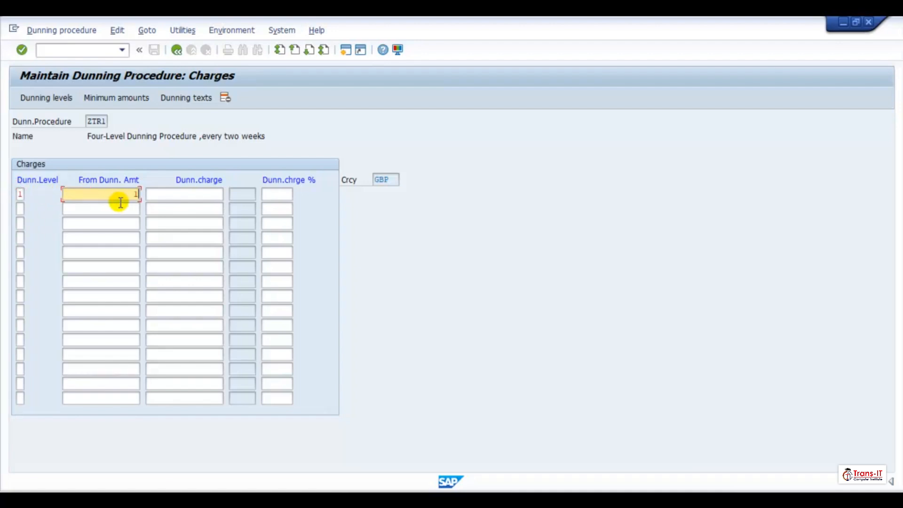
type("100")
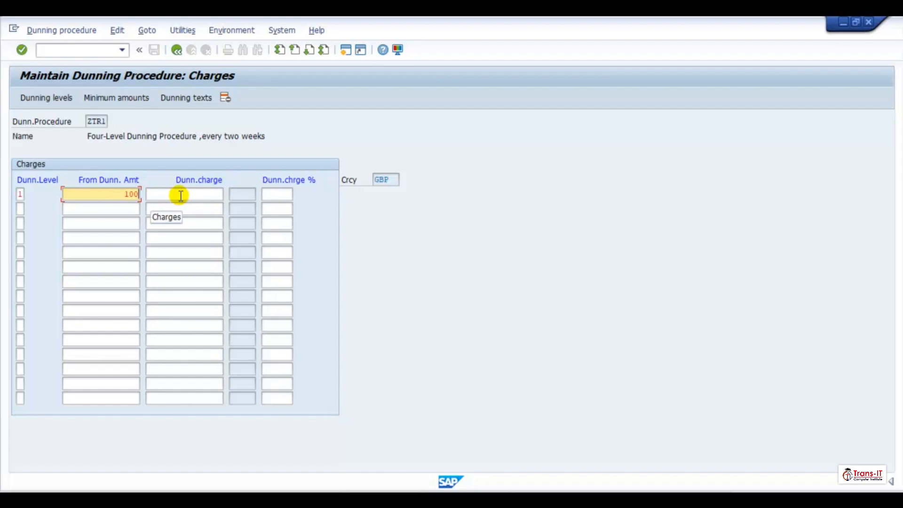
left_click(225, 194)
type("10")
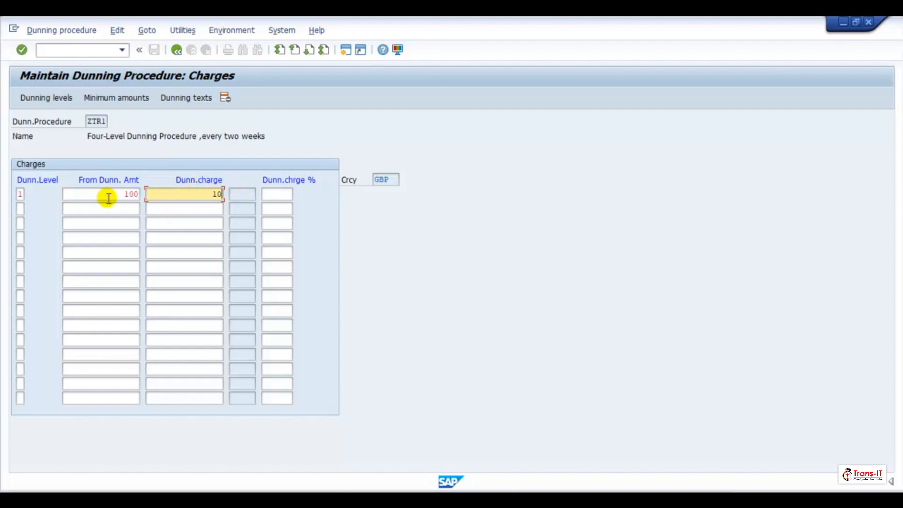
Add a charge for dunning level 2 with a from amount of 150 and a dunning charge of 15
left_click(21, 208)
type("2")
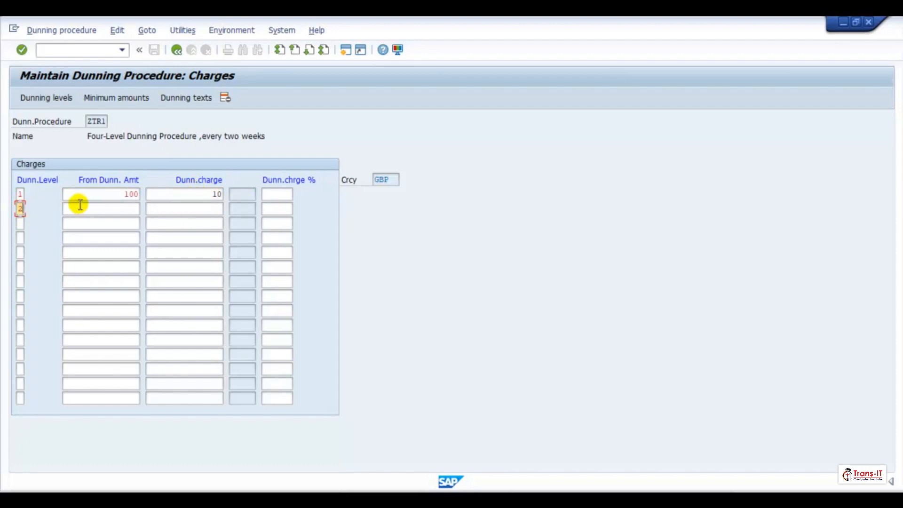
left_click(90, 208)
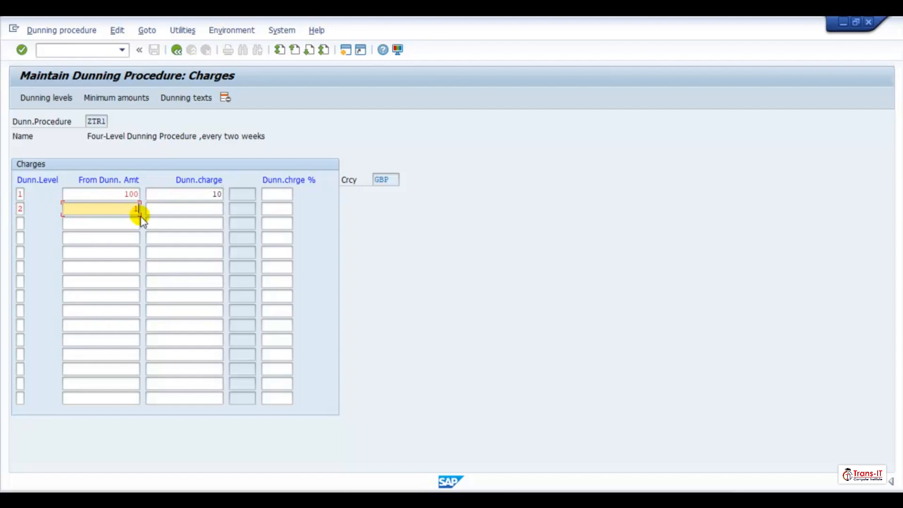
type("150")
left_click(198, 209)
type("20")
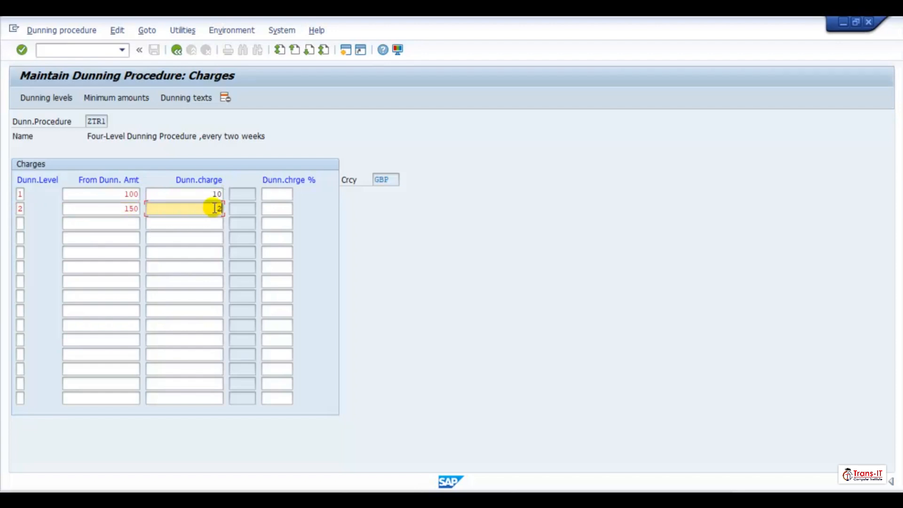
key("BackSpace")
key("BackSpace")
type("15")
Add a charge for dunning level 3 with a from amount of 300 and a dunning charge of 30
left_click(20, 218)
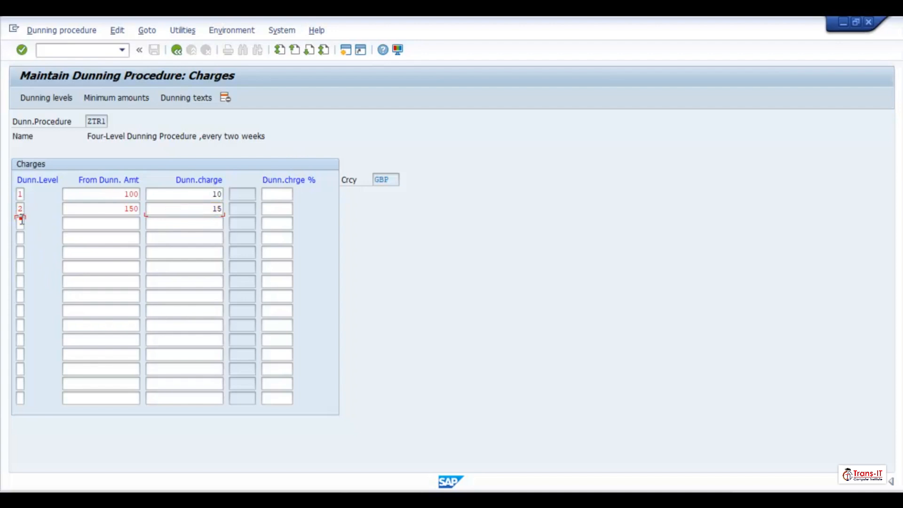
type("3")
left_click(121, 221)
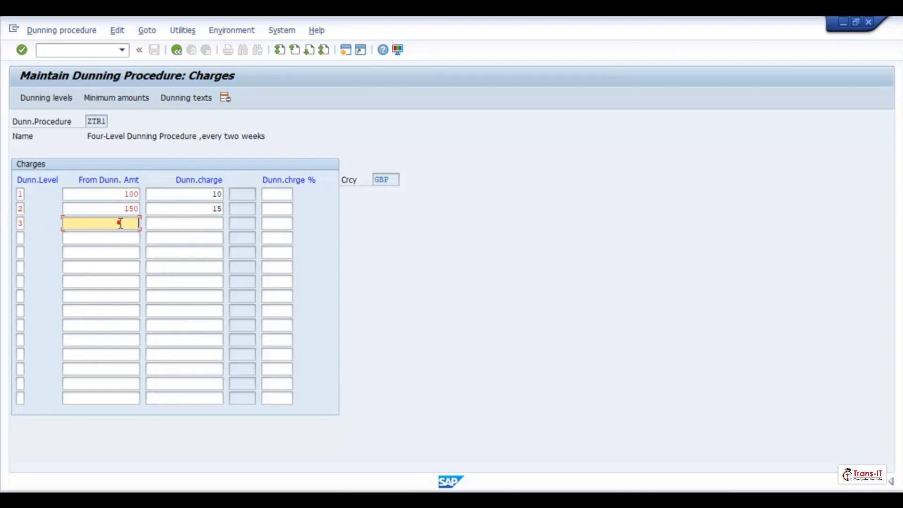
type("300")
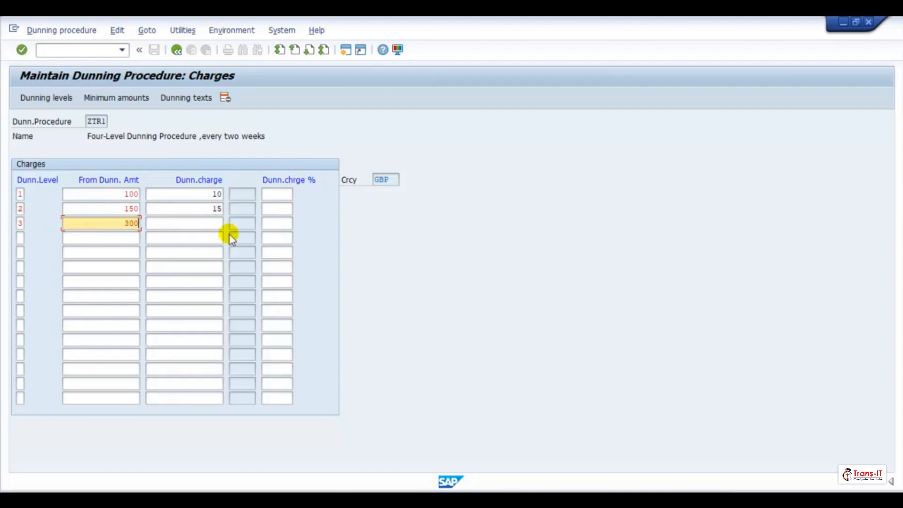
left_click(213, 222)
type("30")
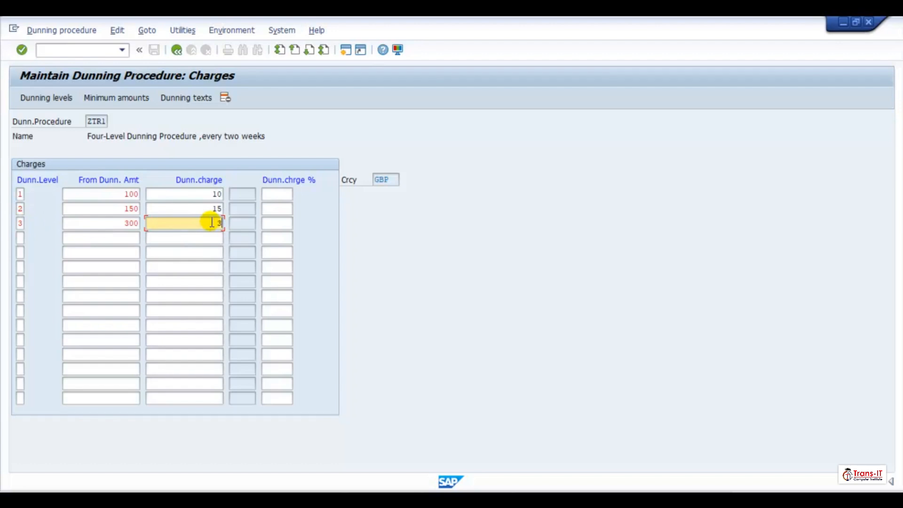
Add a charge for dunning level 4 with a from amount of 500 and a dunning charge of 50
left_click(20, 238)
type("4")
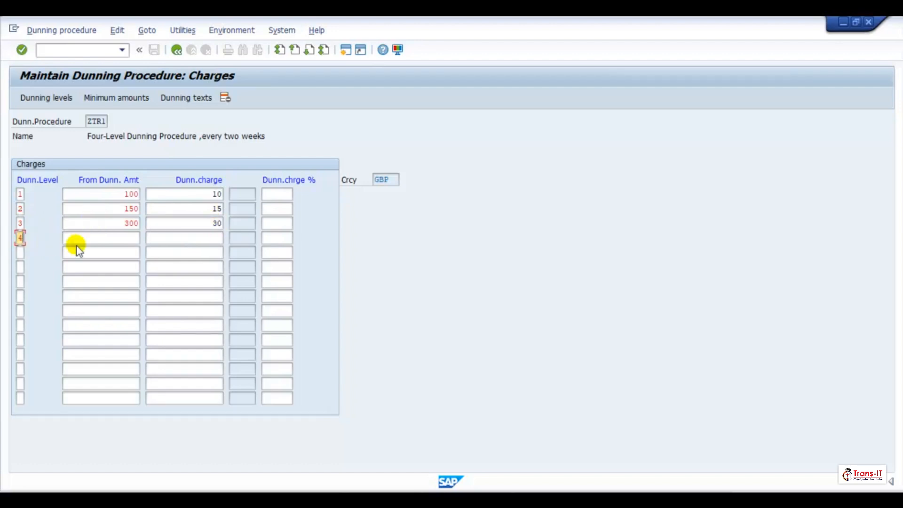
left_click(119, 237)
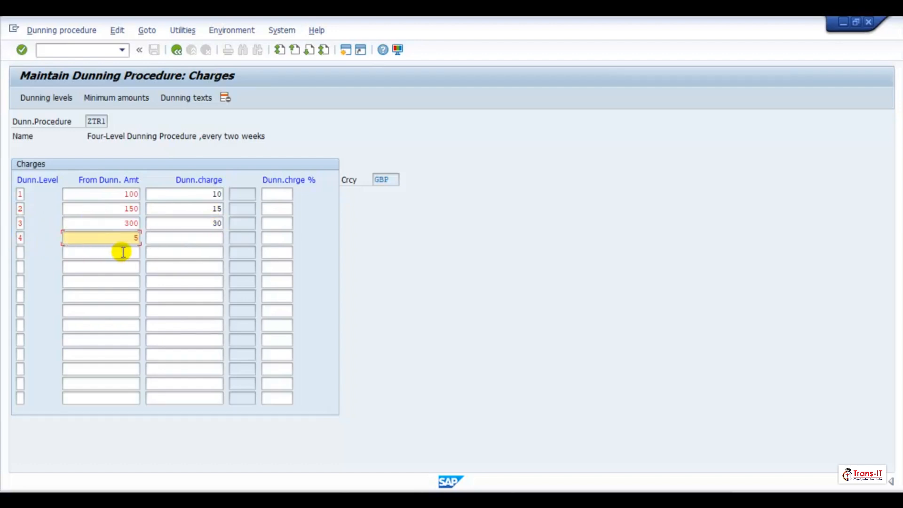
type("500")
left_click(216, 238)
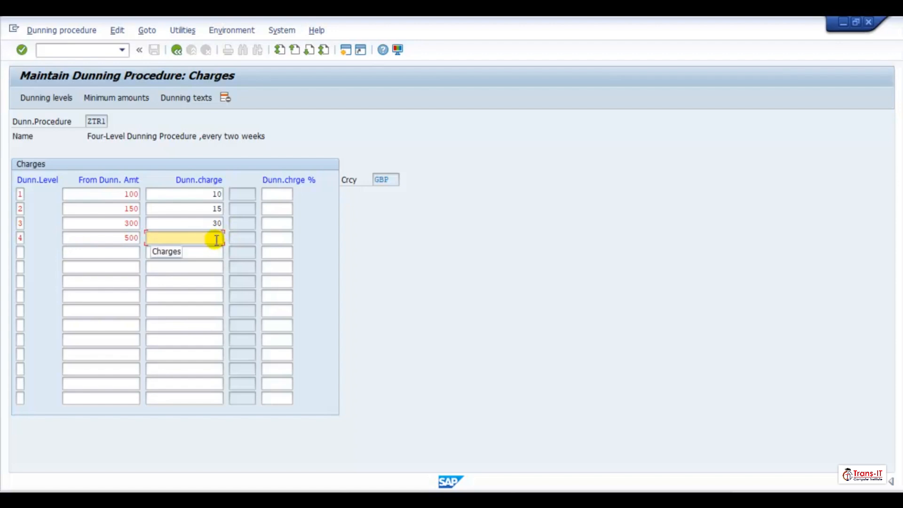
type("50")
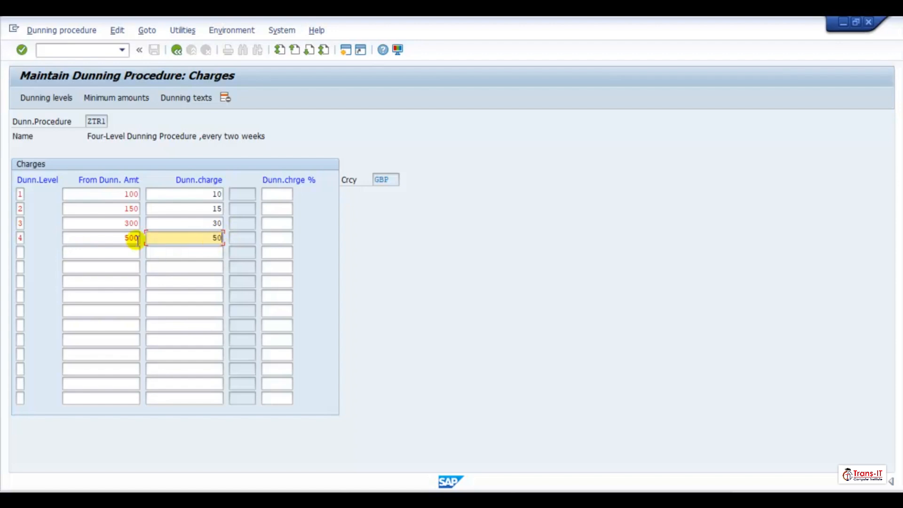
Open the procedure's minimum amounts for the currency GBP and enter a minimum amount of 100 for dunning level 1
left_click(116, 101)
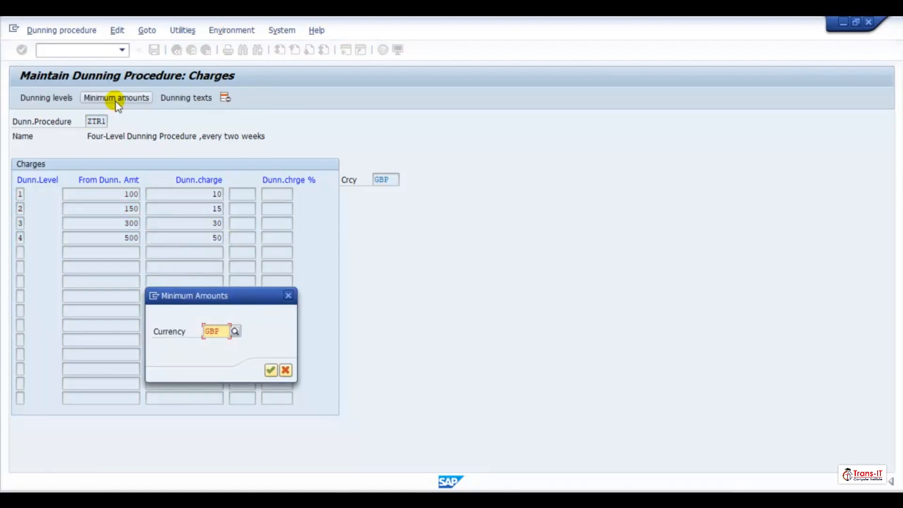
left_click(272, 371)
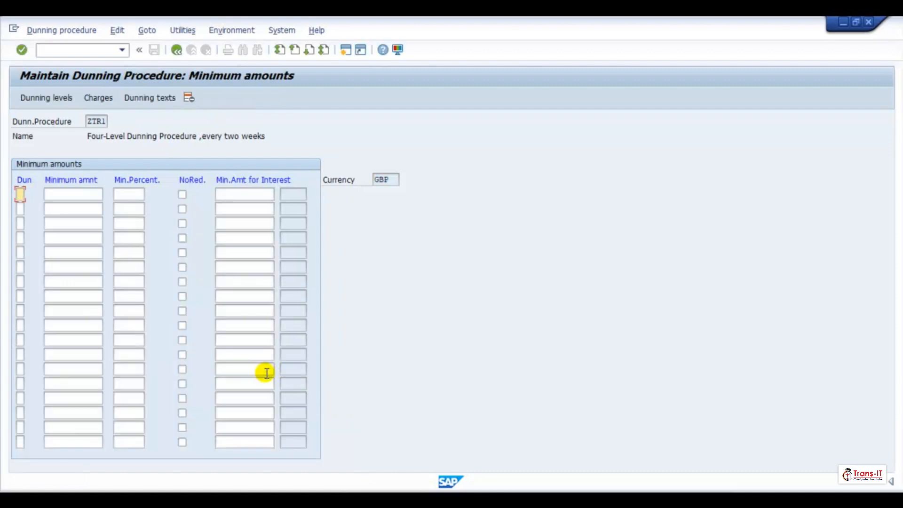
type("1")
left_click(83, 191)
type("100")
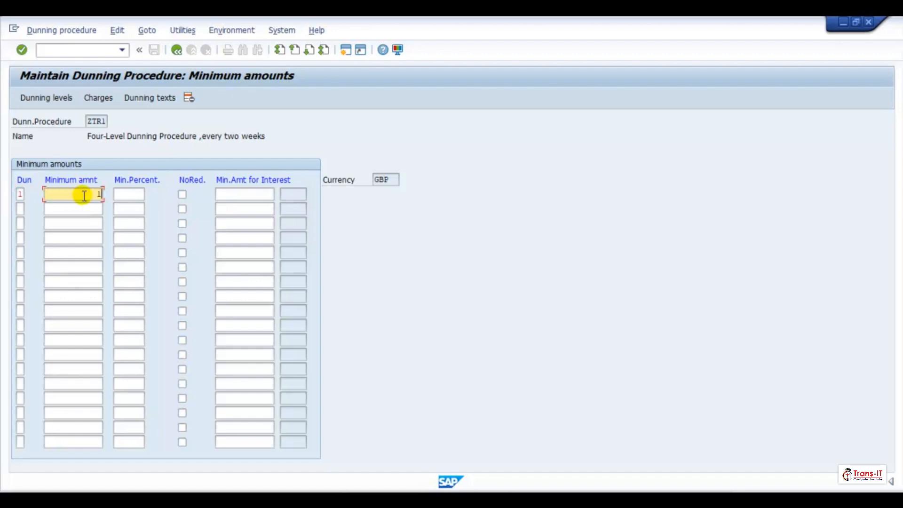
Add dunning level 2 to the minimum amounts with a minimum amount of 150
left_click(89, 210)
left_click(20, 208)
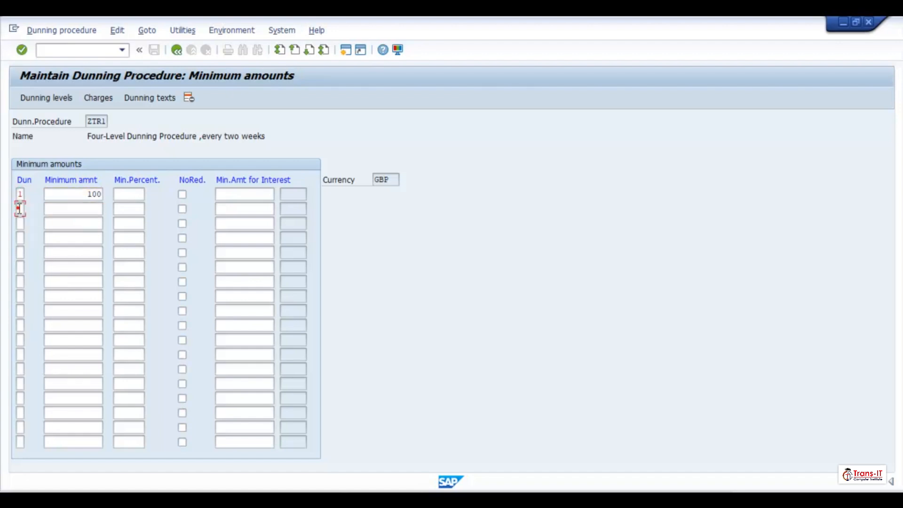
type("2")
left_click(89, 212)
type("100")
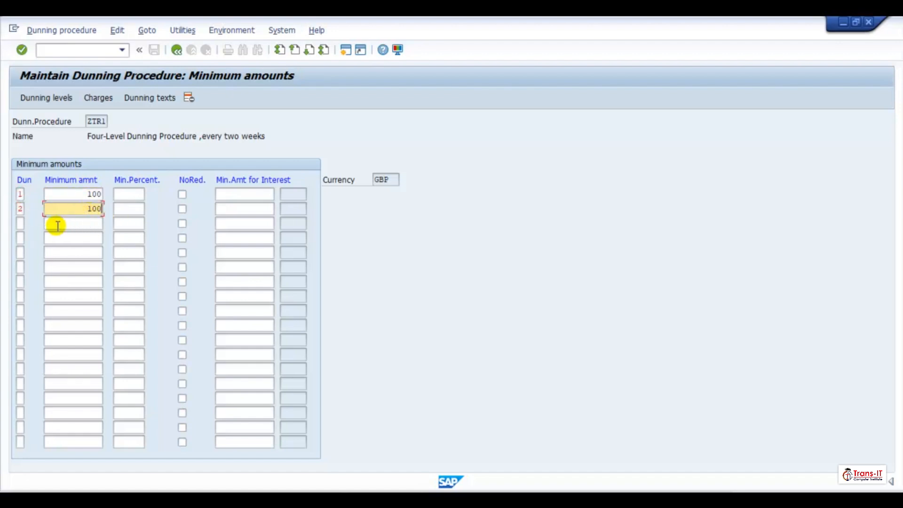
left_click(21, 225)
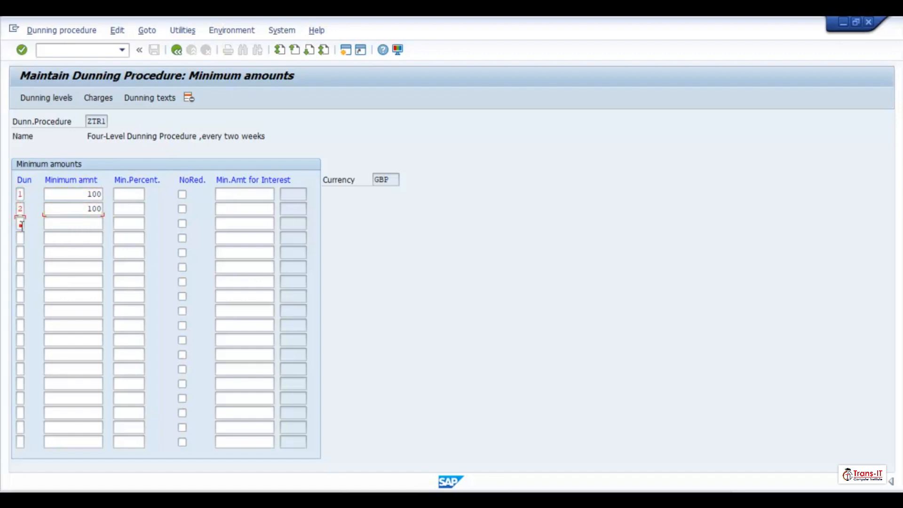
left_click(96, 208)
type("15")
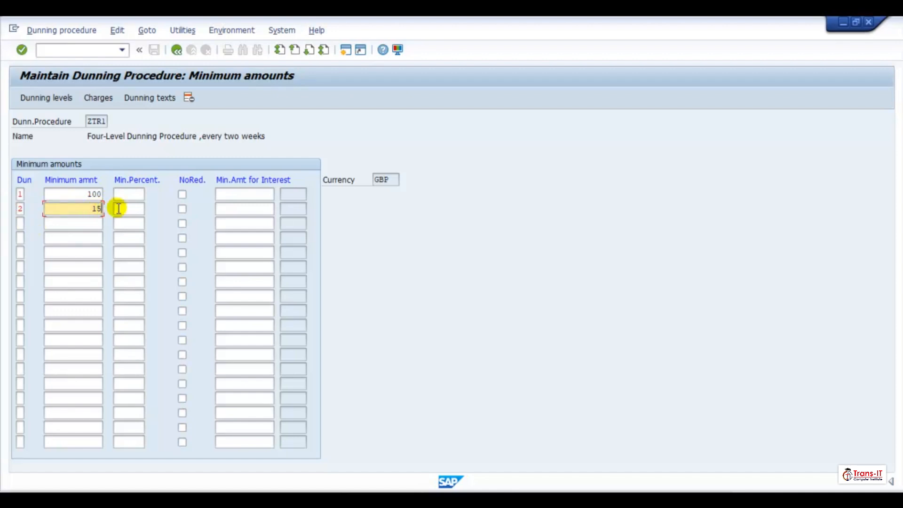
Add a minimum amount of 300 for dunning level 3 and enter 500 as the minimum amount in the fourth row
left_click(22, 224)
type("3")
left_click(71, 226)
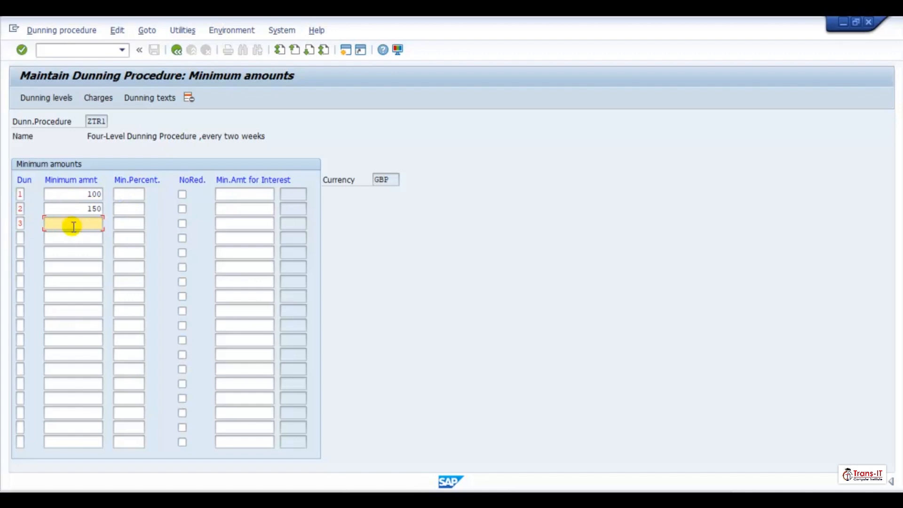
left_click(20, 238)
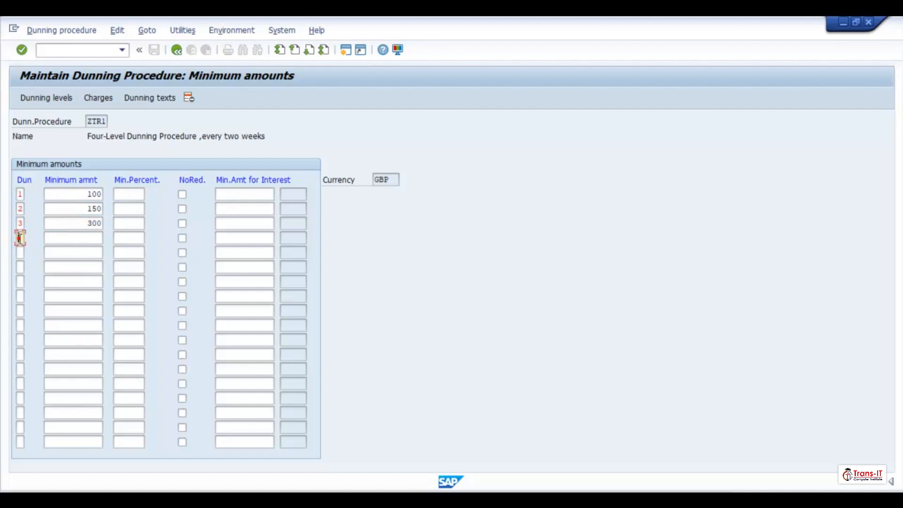
left_click(94, 234)
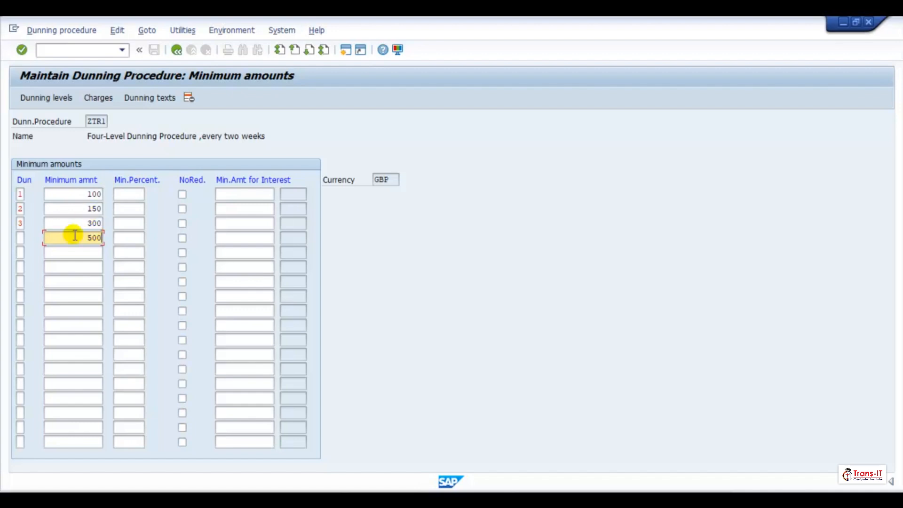
Open the procedure's dunning texts for company code TRE1 with the account type Supplier
left_click(152, 101)
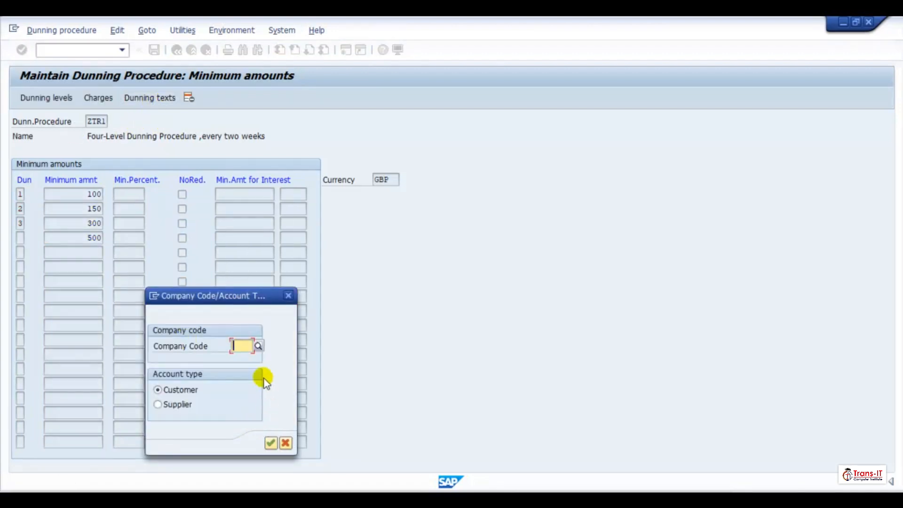
type("TTRE1")
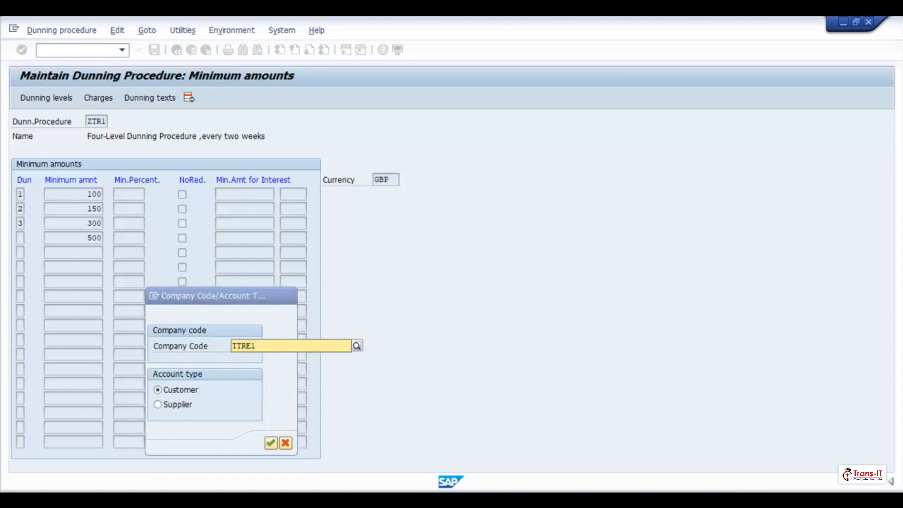
key("BackSpace")
key("BackSpace")
left_click(264, 378)
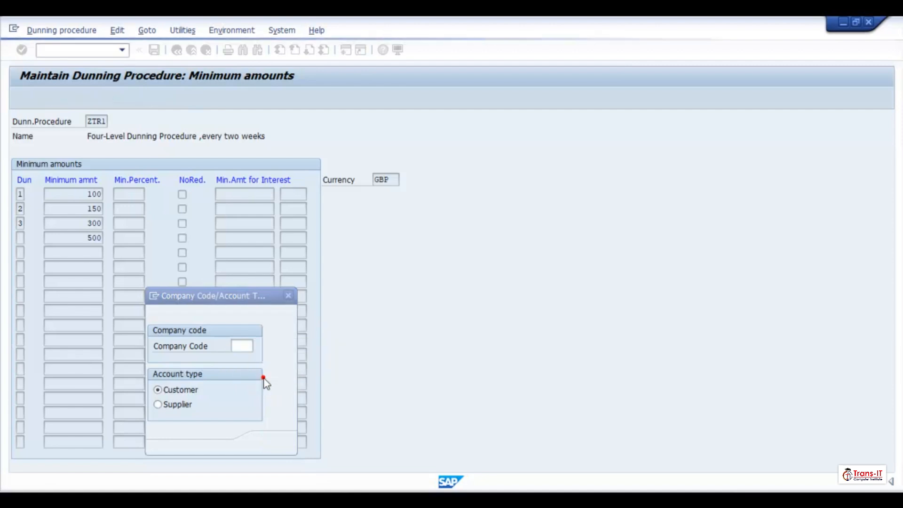
type("RE")
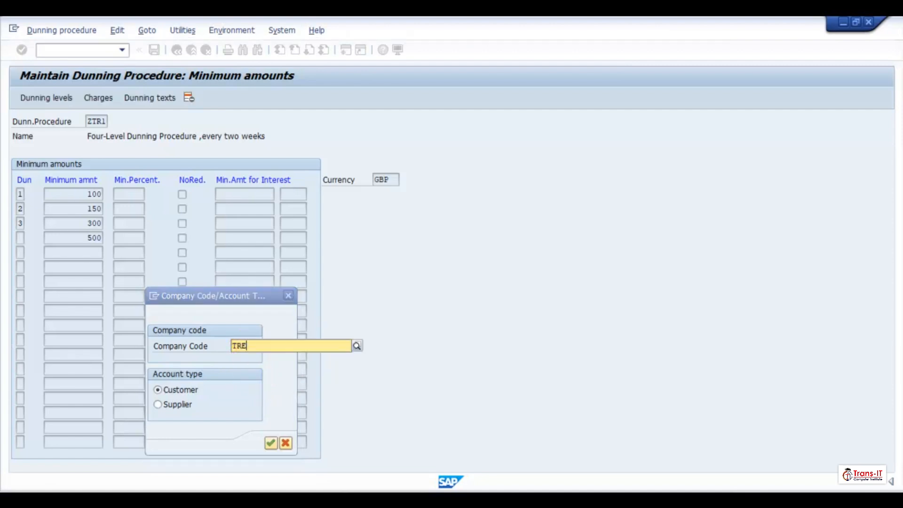
type("1")
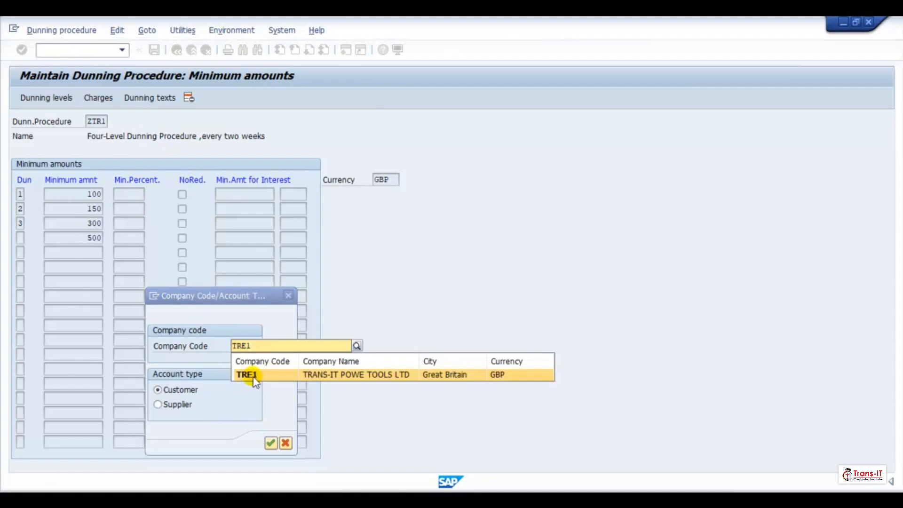
left_click(253, 375)
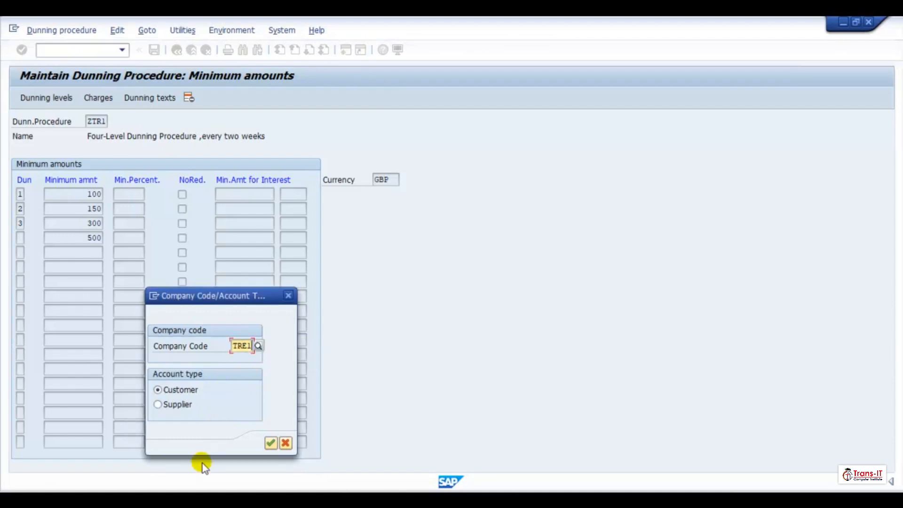
left_click(179, 405)
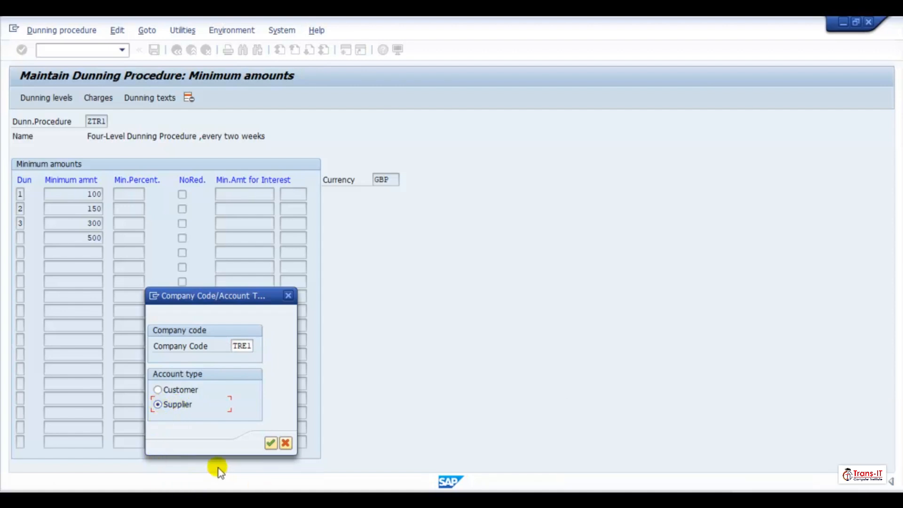
left_click(271, 442)
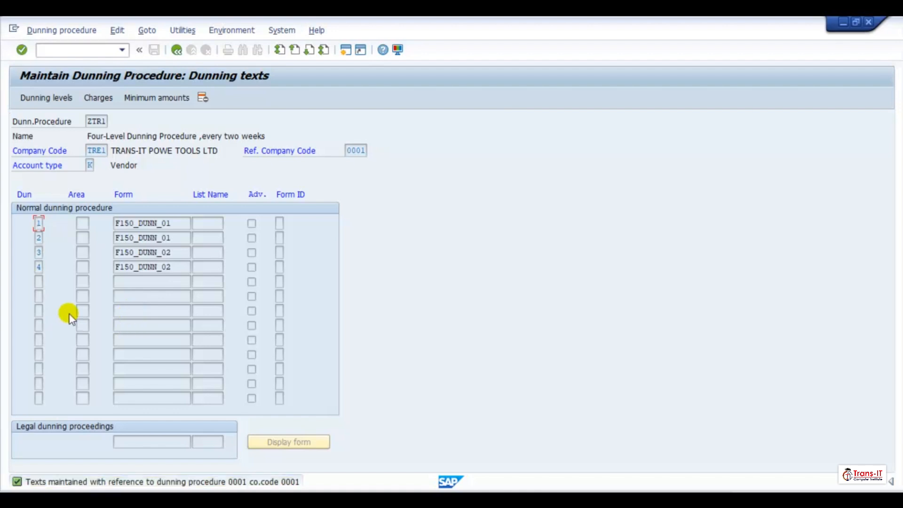
Review the procedure's dunning levels and return to the supplier dunning texts of company code TRE1
left_click(44, 101)
left_click(64, 98)
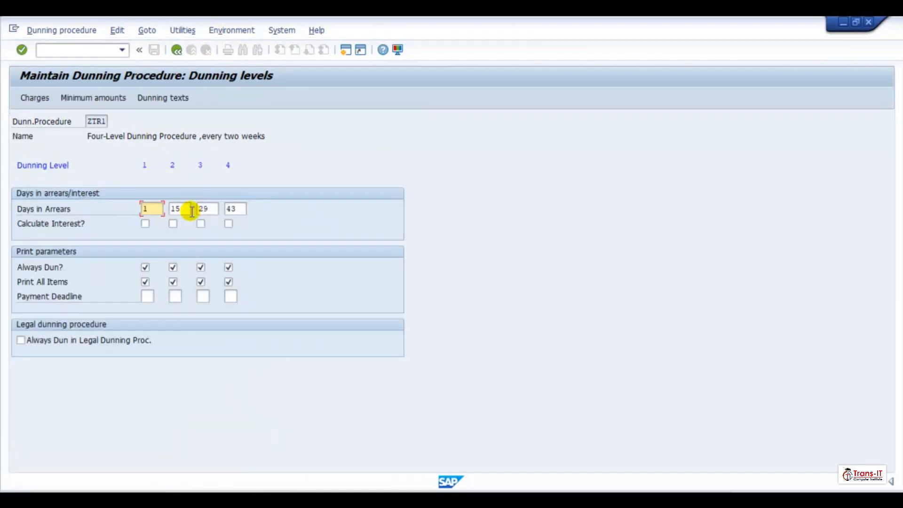
left_click(35, 99)
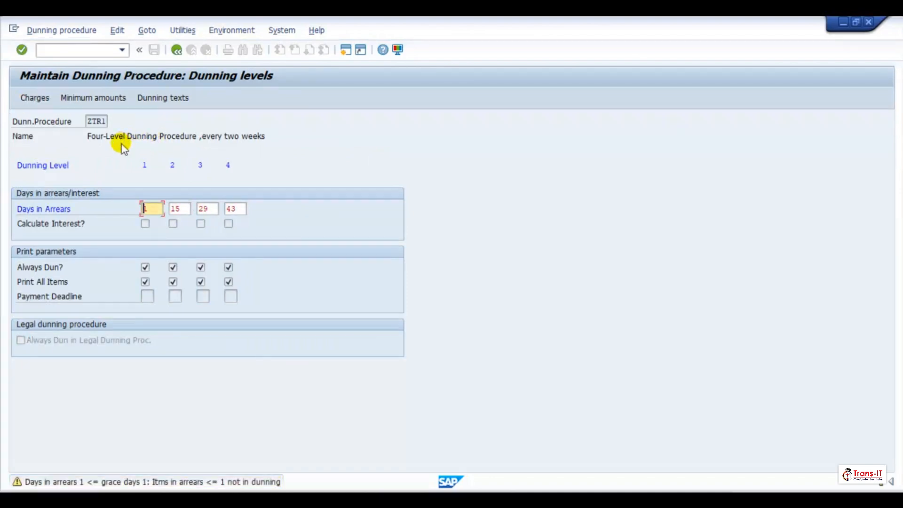
left_click(161, 99)
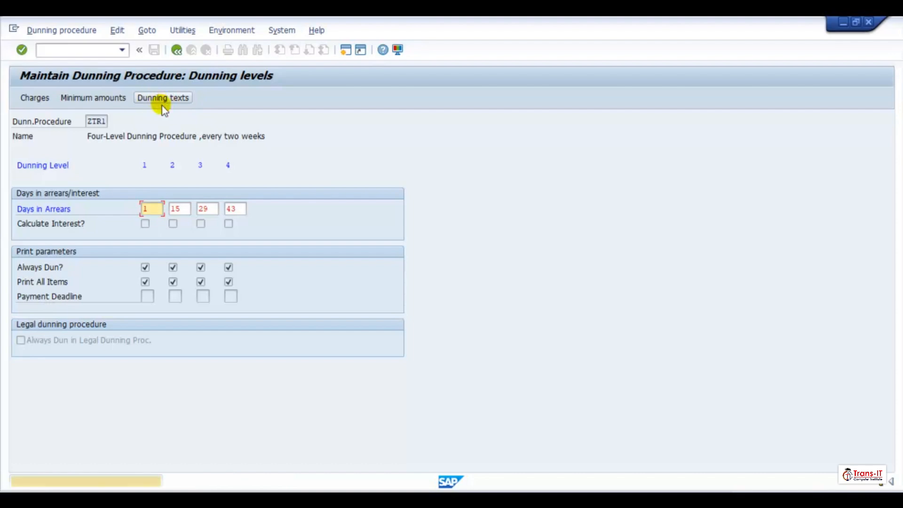
left_click(171, 104)
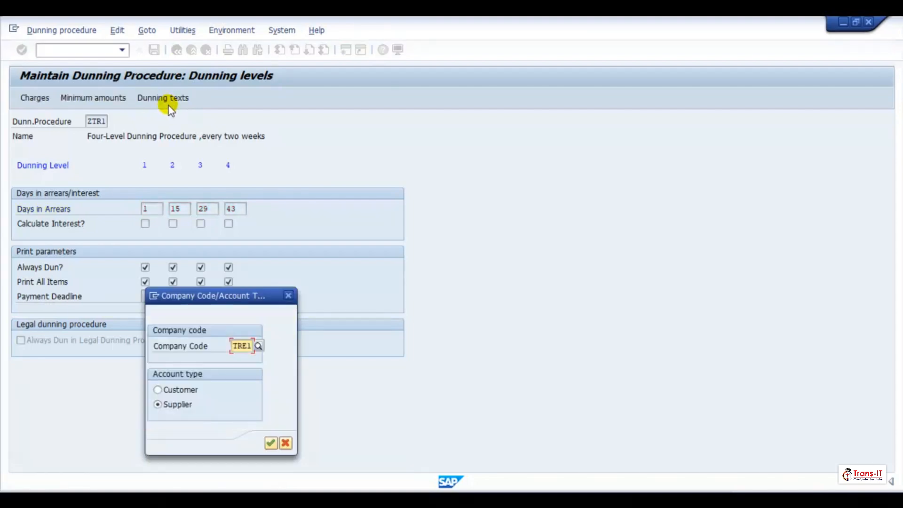
left_click(270, 442)
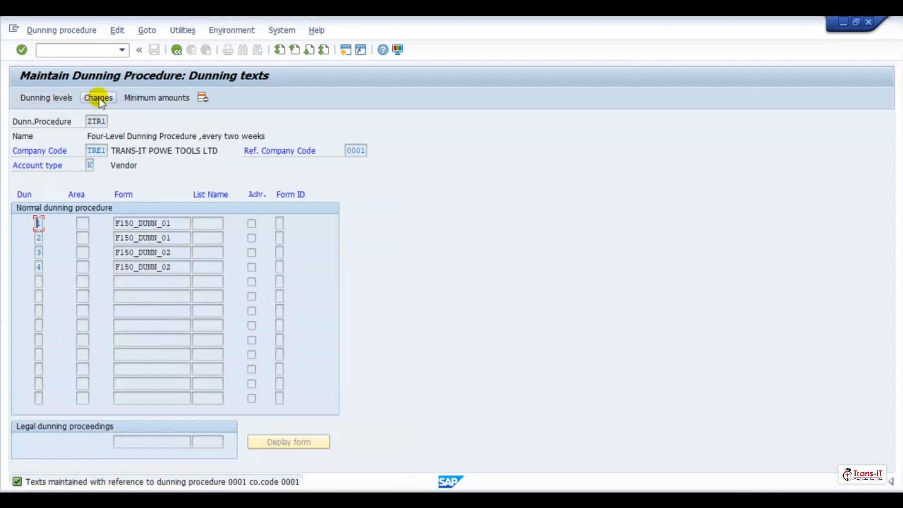
Add dunning level 4 to the procedure's minimum amounts with a minimum amount of 500
left_click(149, 98)
left_click(274, 370)
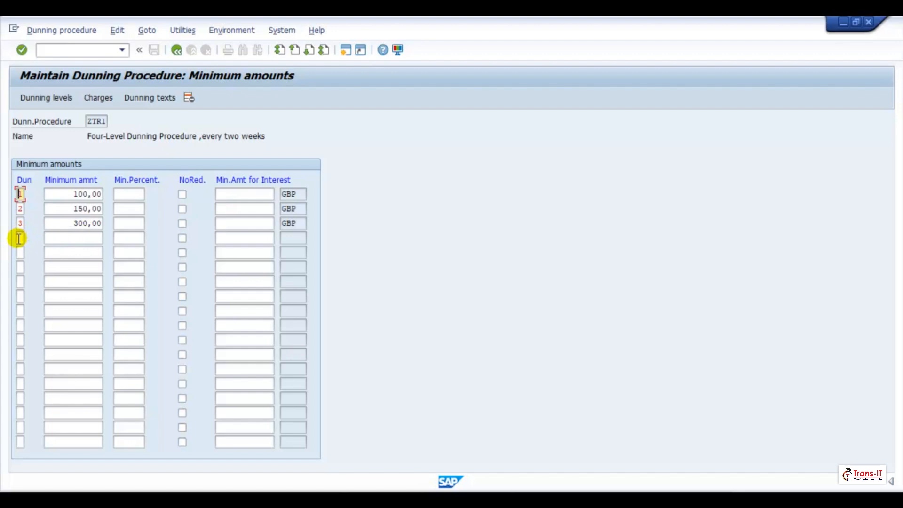
left_click(73, 238)
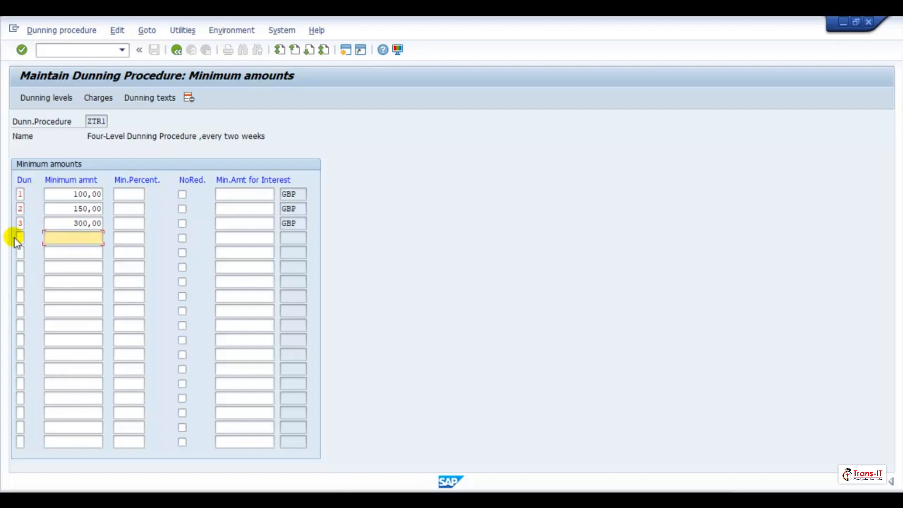
left_click(19, 237)
type("4")
left_click(57, 238)
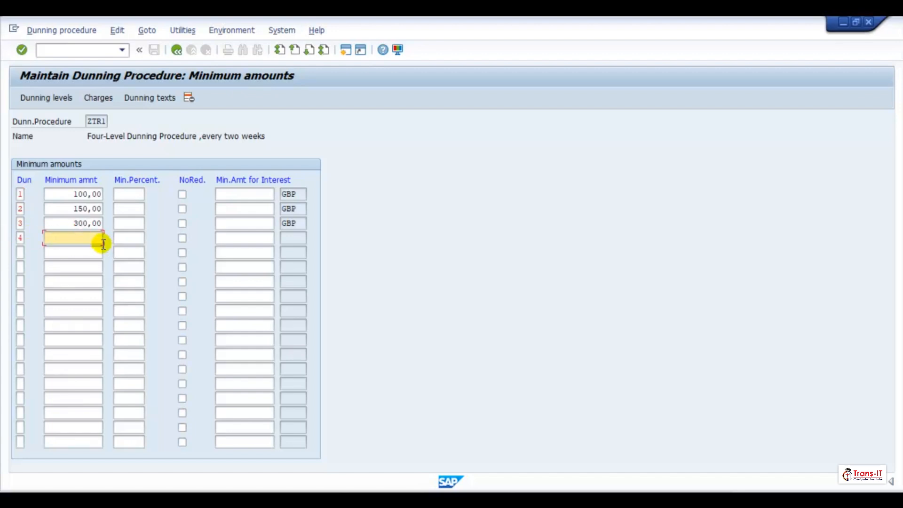
type("500")
key("Return")
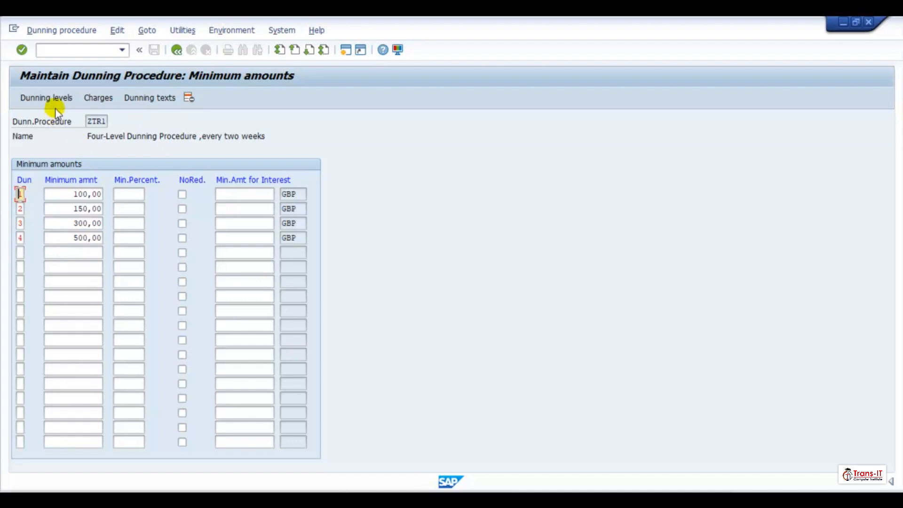
Review the supplier dunning texts of company code TRE1 and the charges, and open the dunning levels
left_click(143, 98)
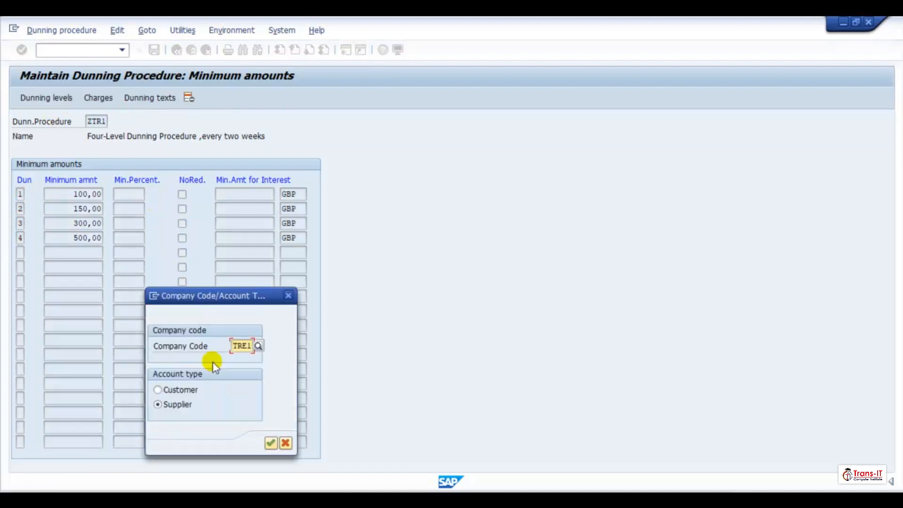
left_click(270, 443)
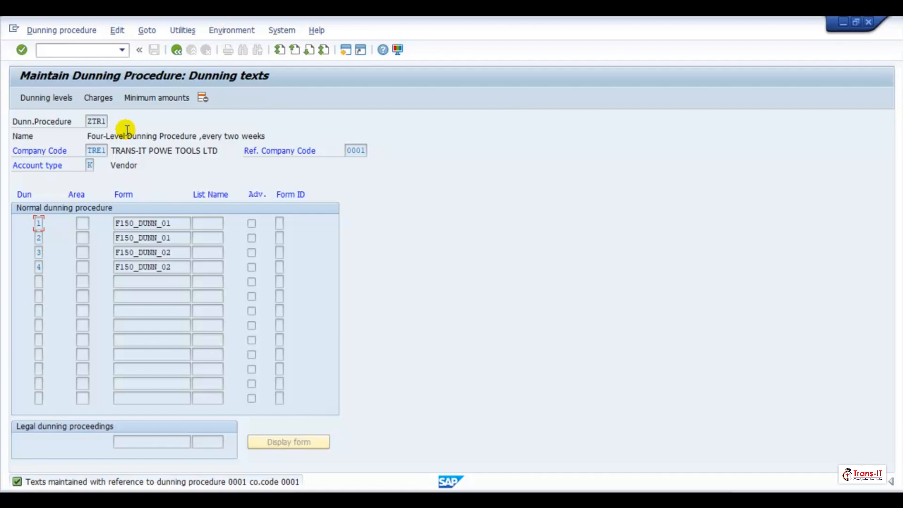
left_click(99, 98)
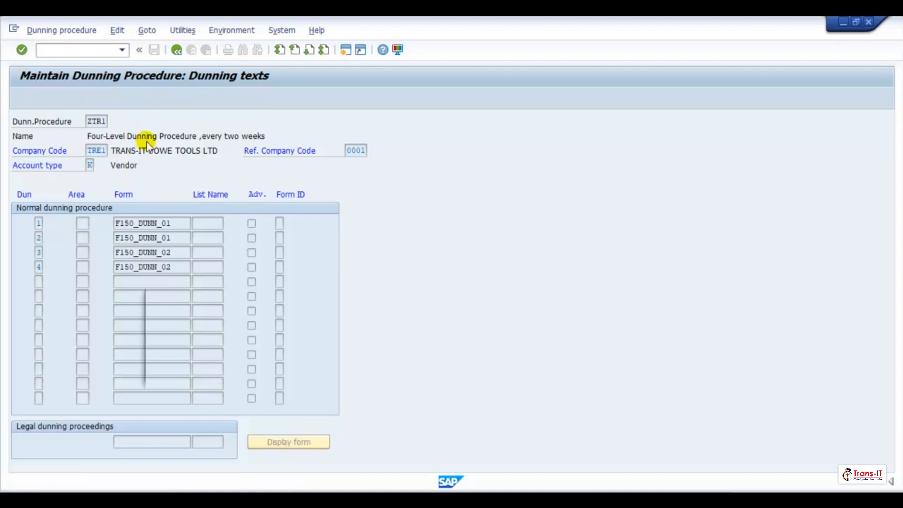
key("Return")
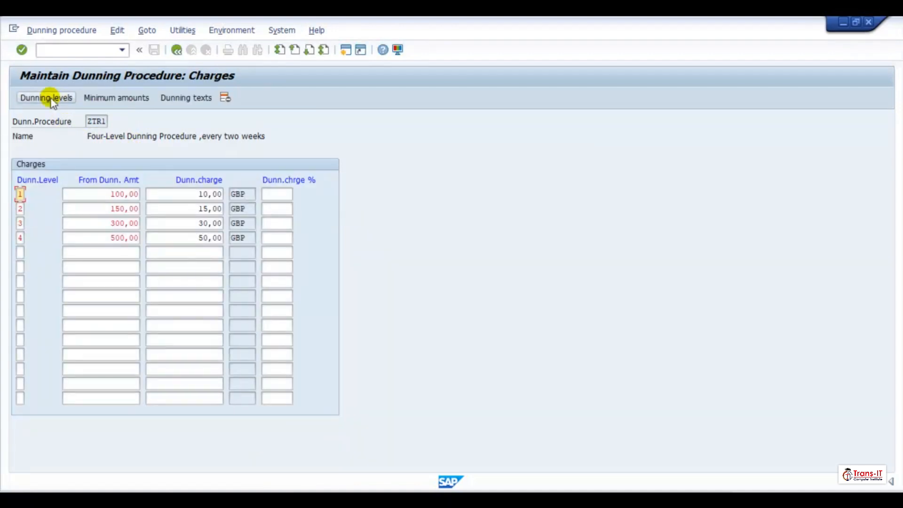
left_click(51, 99)
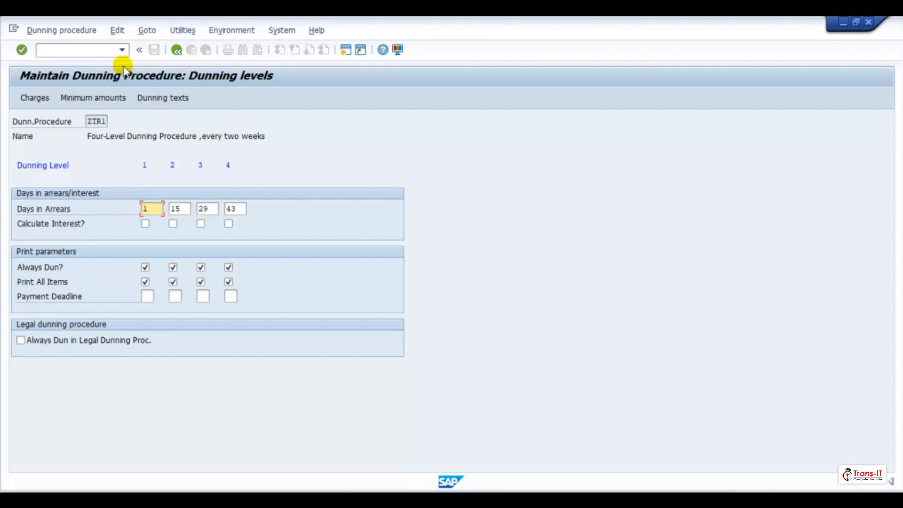
Set the days in arrears to 2 for dunning level 1 and 16 for dunning level 2
left_click(172, 54)
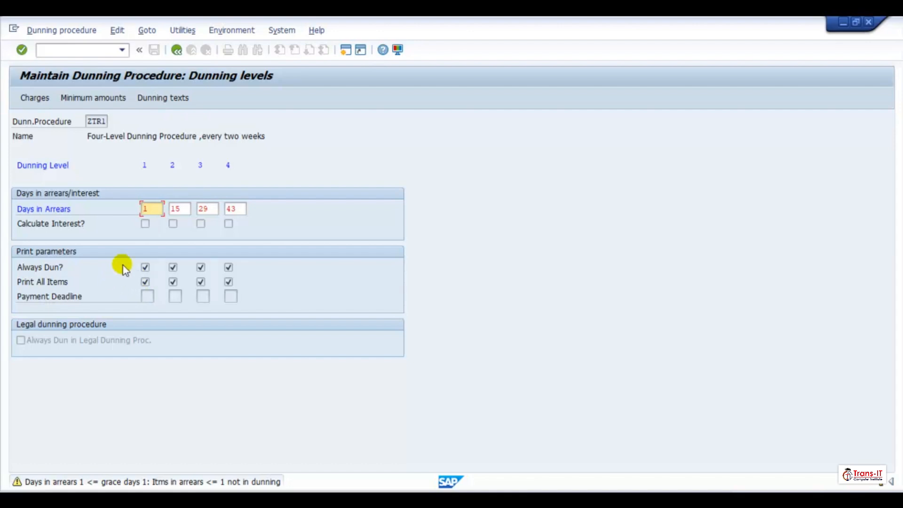
key("Return")
type("2")
left_click(183, 209)
key("BackSpace")
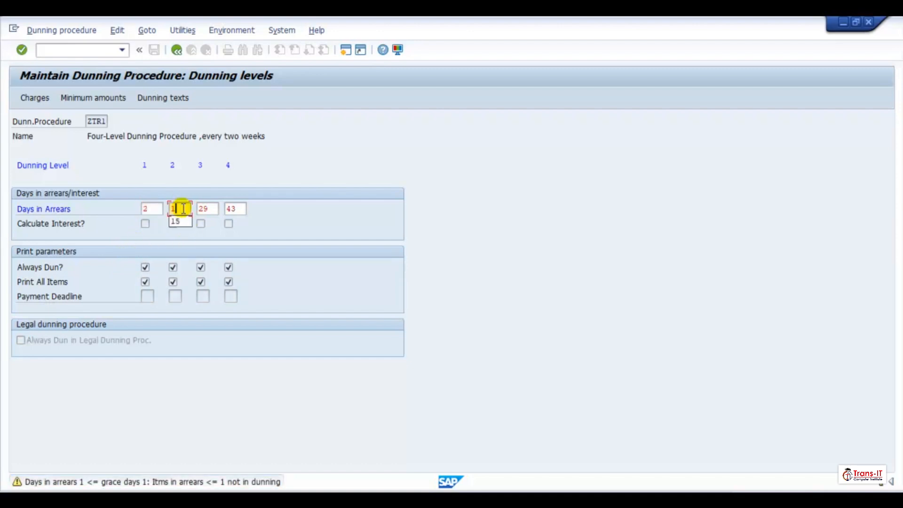
type("1")
key("BackSpace")
type("6")
Set the days in arrears to 30 for dunning level 3 and 44 for dunning level 4
left_click(211, 209)
key("BackSpace")
key("BackSpace")
type("30")
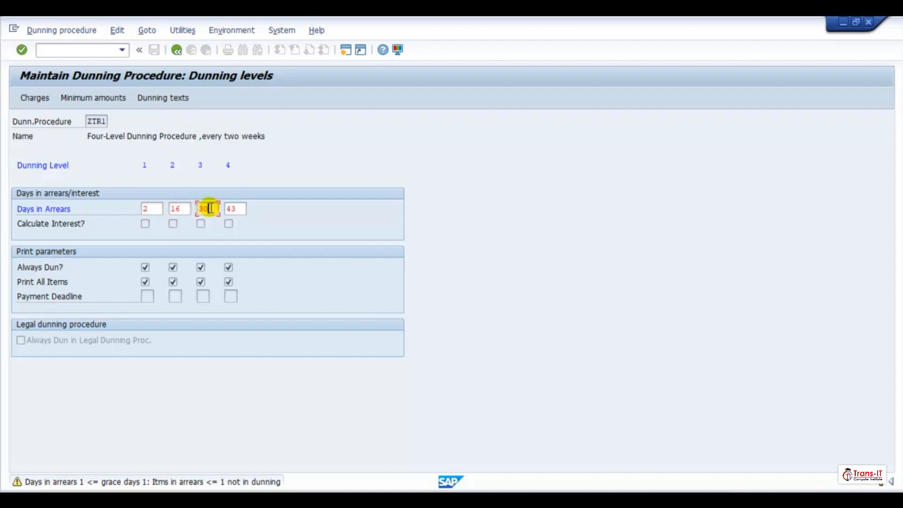
left_click(234, 212)
key("BackSpace")
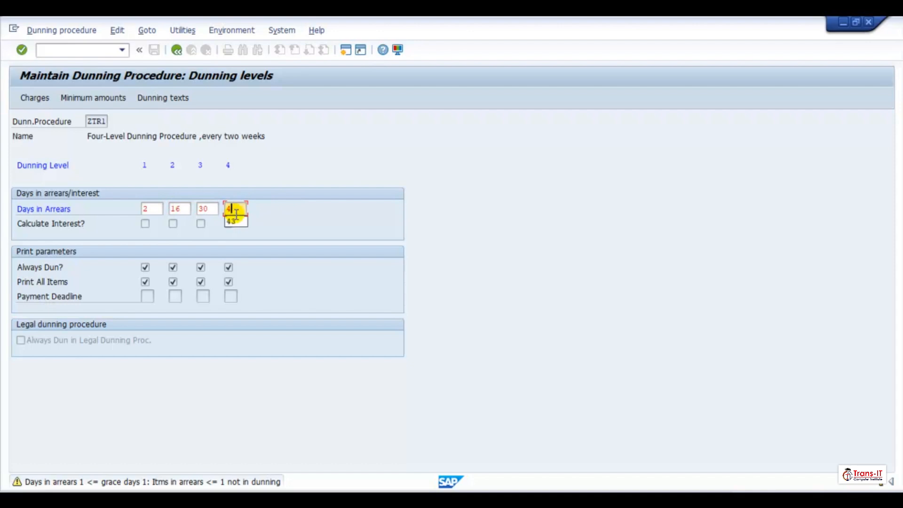
key("Return")
left_click(240, 209)
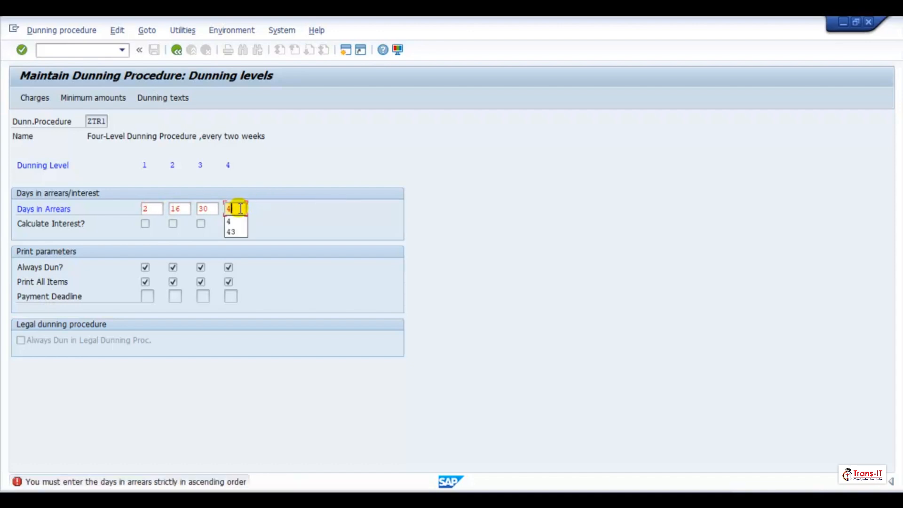
type("4")
key("Return")
left_click(240, 208)
key("Return")
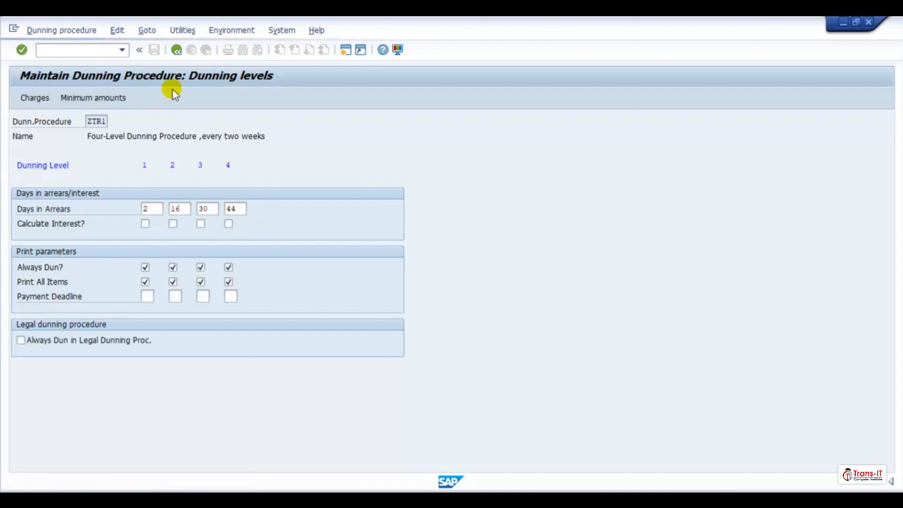
Review the procedure's charges and minimum amounts for the four dunning levels
left_click(49, 99)
left_click(40, 97)
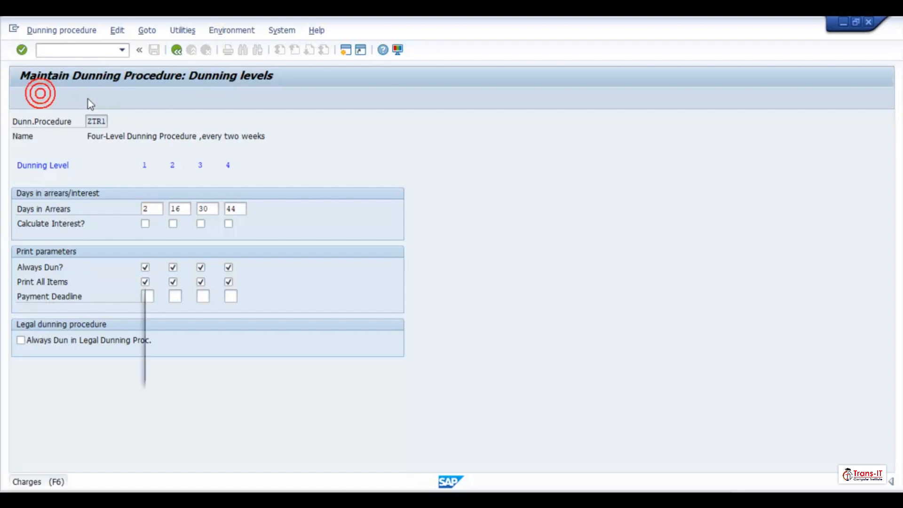
left_click(271, 370)
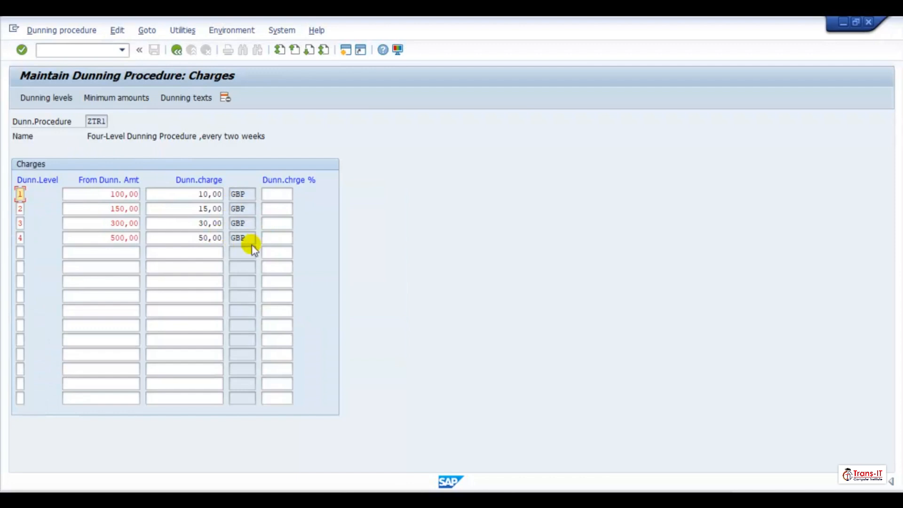
left_click(74, 99)
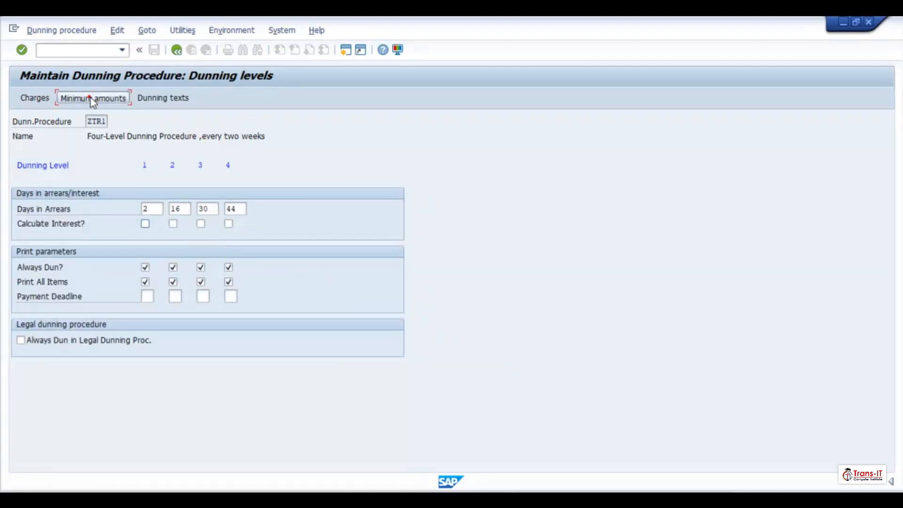
left_click(92, 98)
left_click(268, 368)
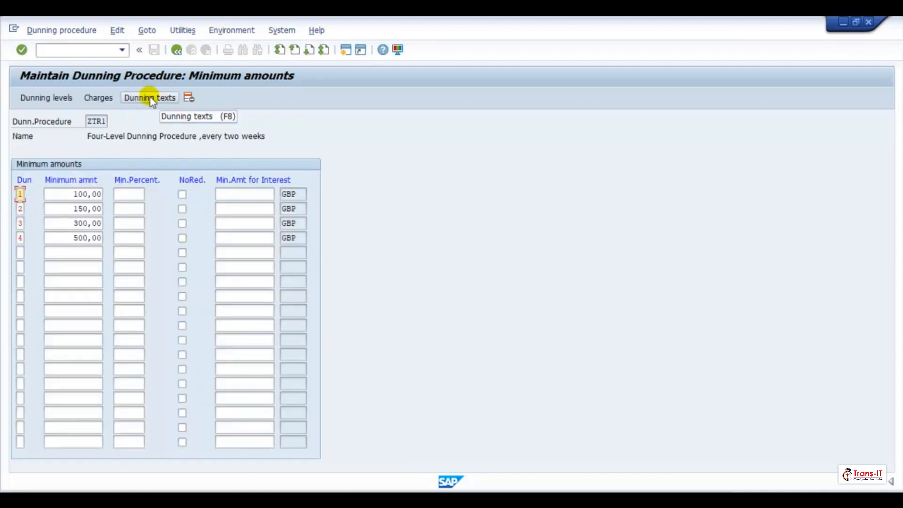
Check the supplier dunning texts of company code TRE1 with their status message details, and return to the procedure overview
left_click(150, 98)
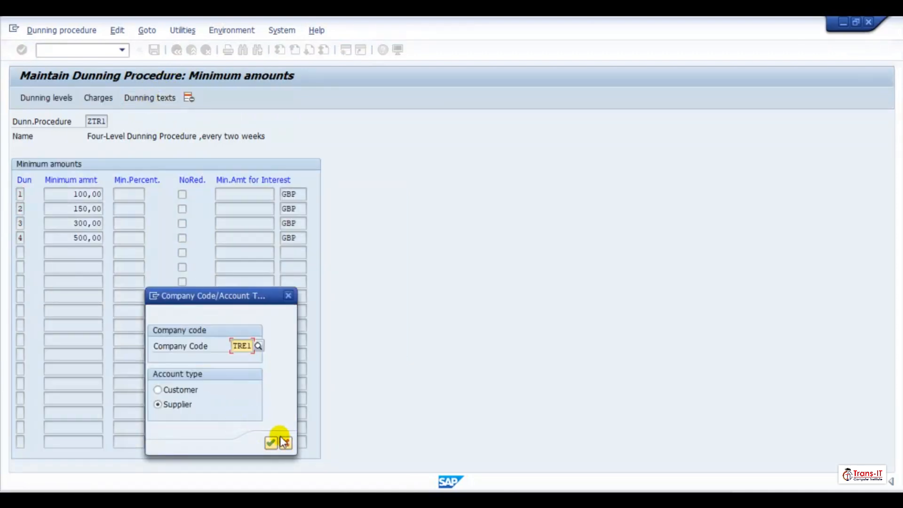
left_click(270, 442)
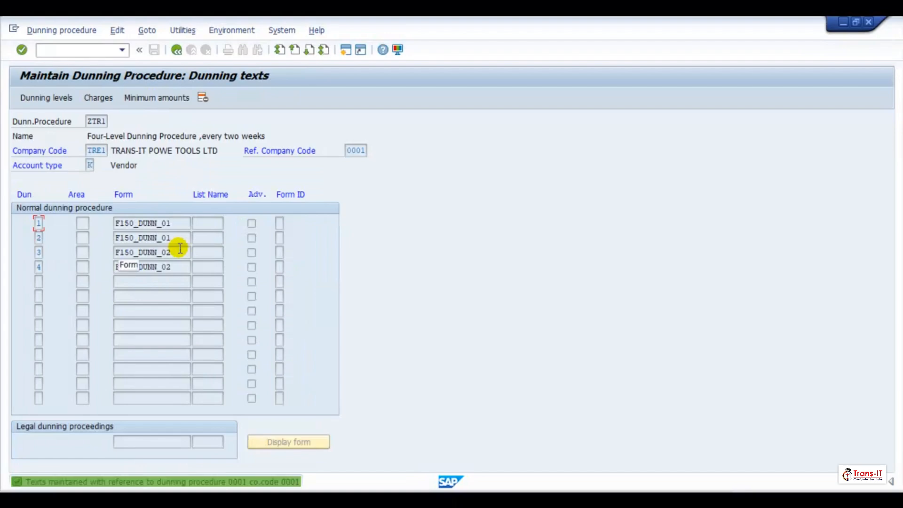
double_click(147, 482)
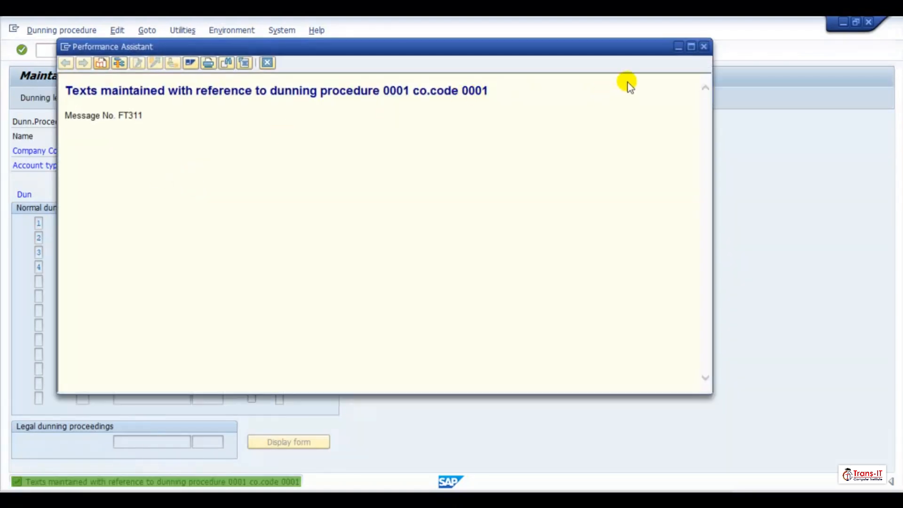
left_click(704, 47)
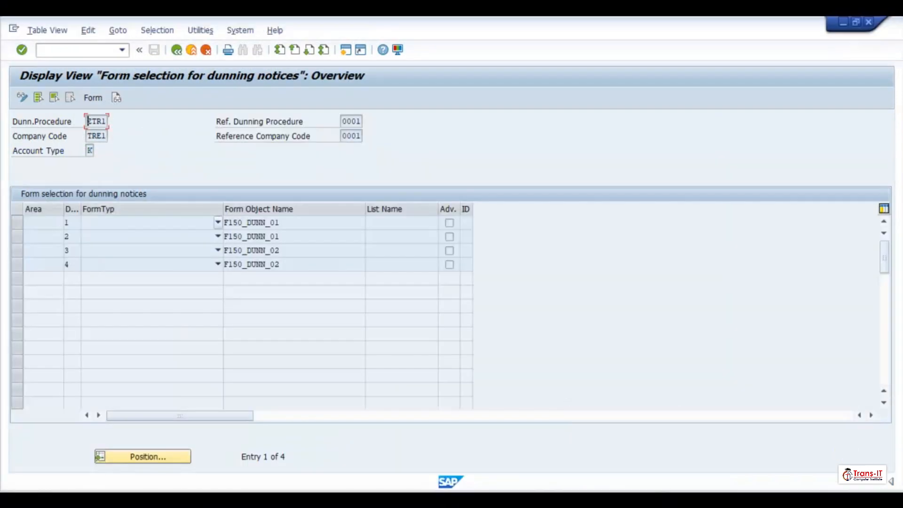
left_click(176, 50)
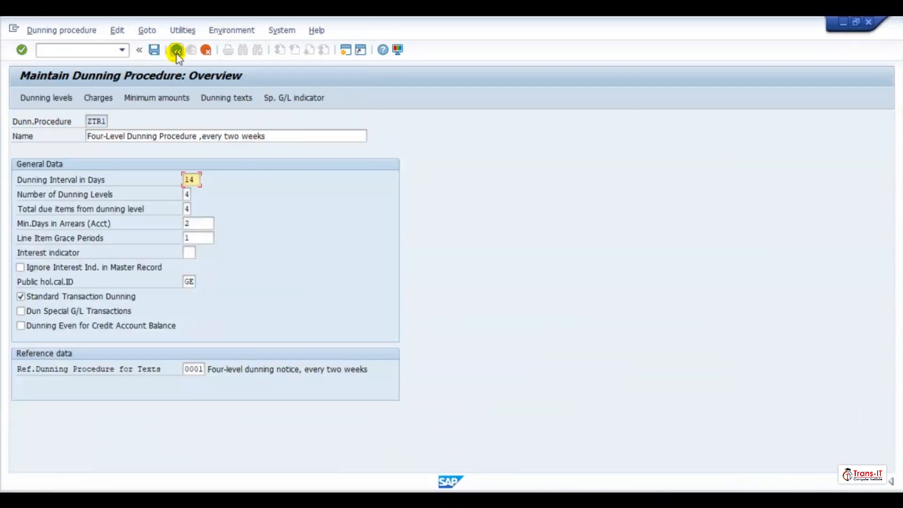
Save dunning procedure ZTR1 with a new customizing request described as "TRE1: Define Dunning Procedure"
left_click(152, 50)
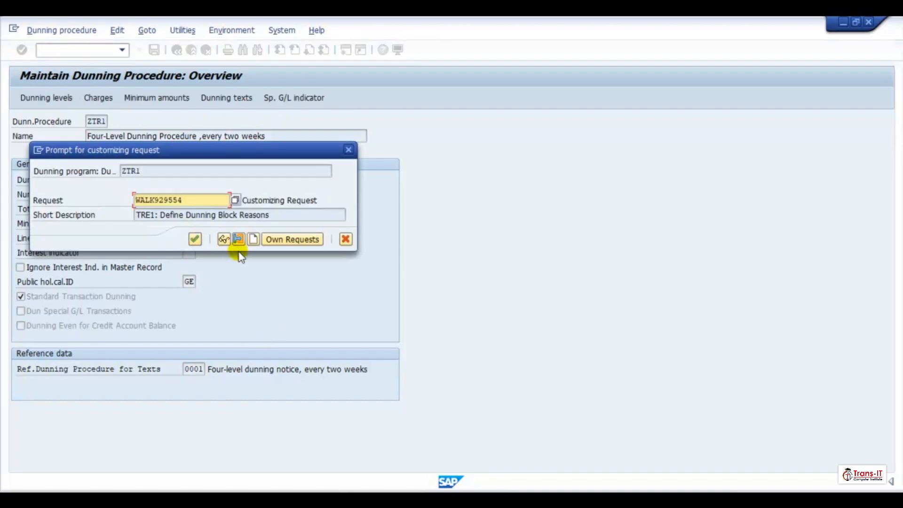
left_click(245, 239)
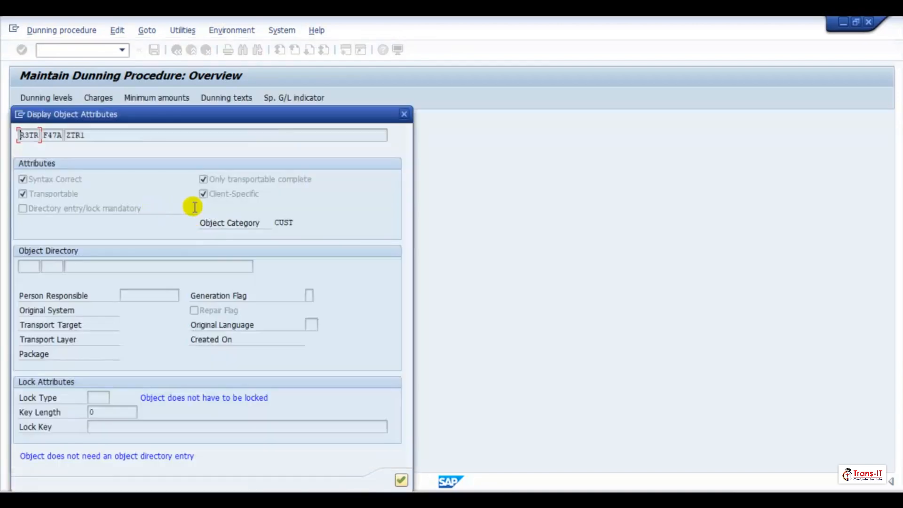
left_click(404, 114)
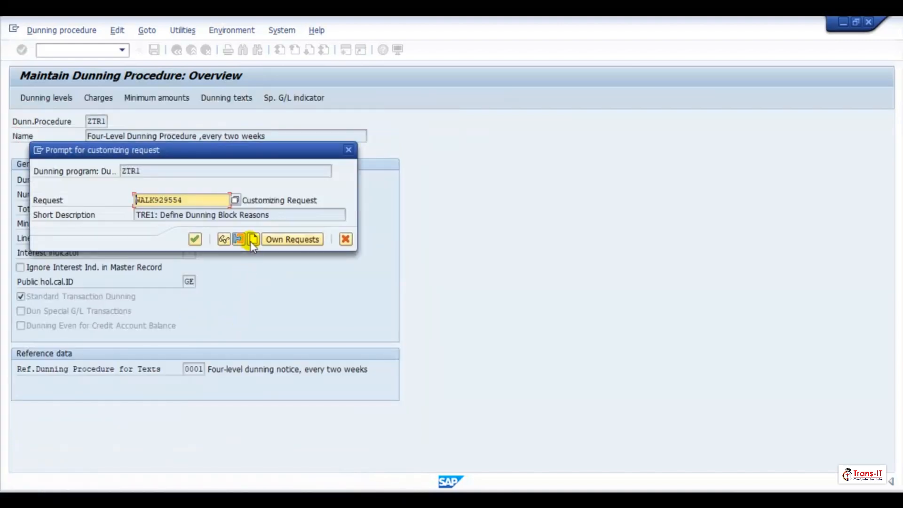
left_click(250, 239)
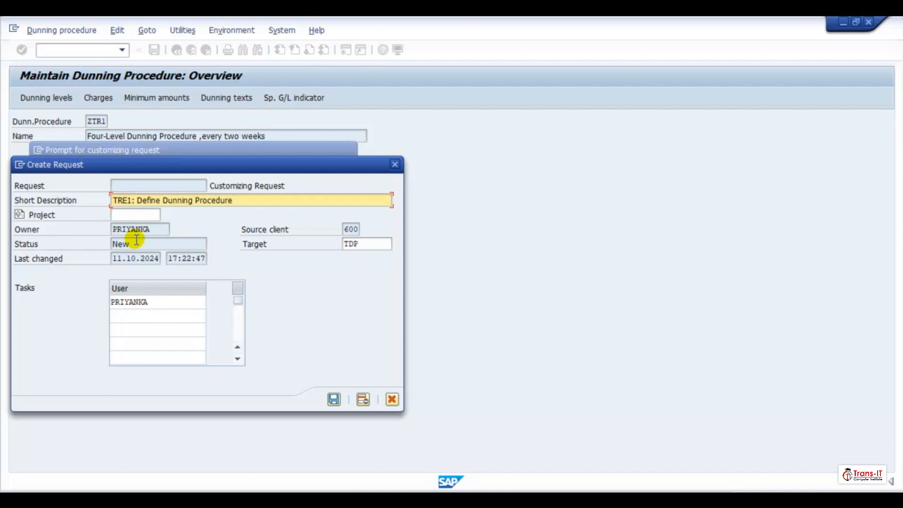
left_click(333, 400)
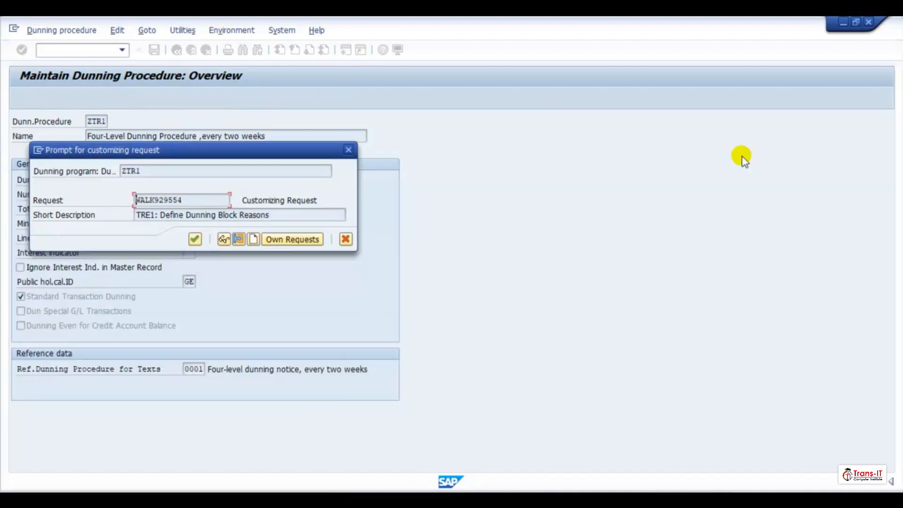
left_click(196, 239)
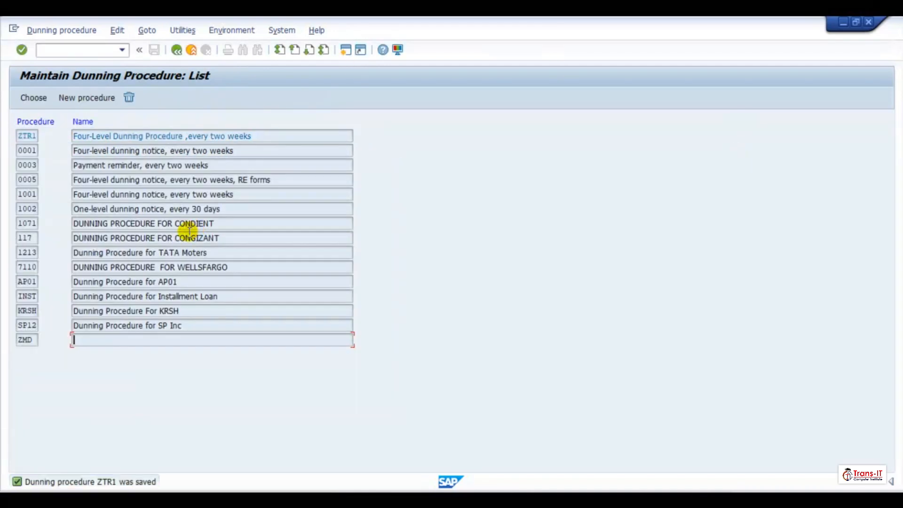
Open ZTR1's standard dunning texts for company code TRE1 with the account type Customer and try to display the form
double_click(117, 136)
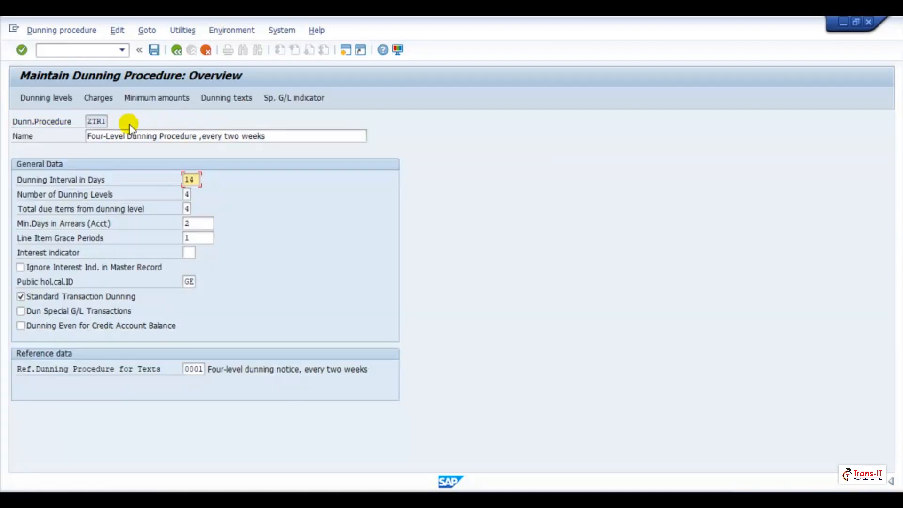
left_click(219, 98)
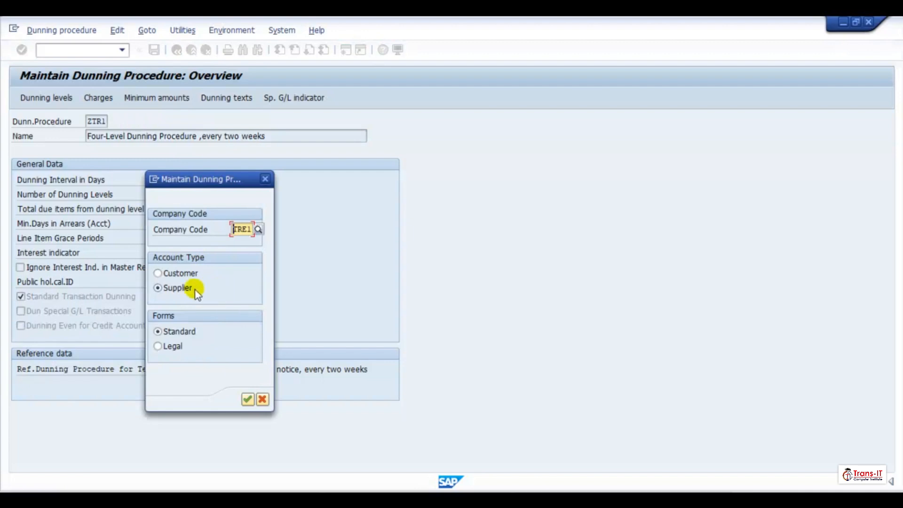
left_click(182, 274)
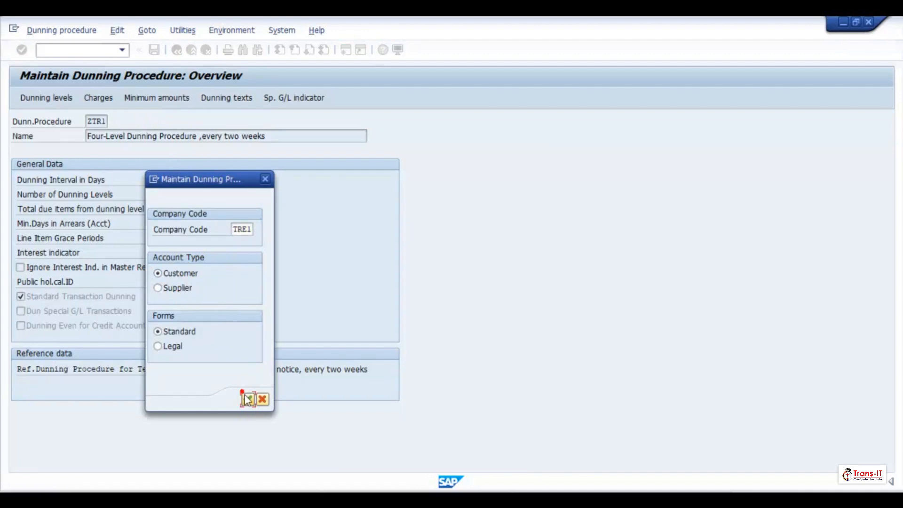
left_click(246, 399)
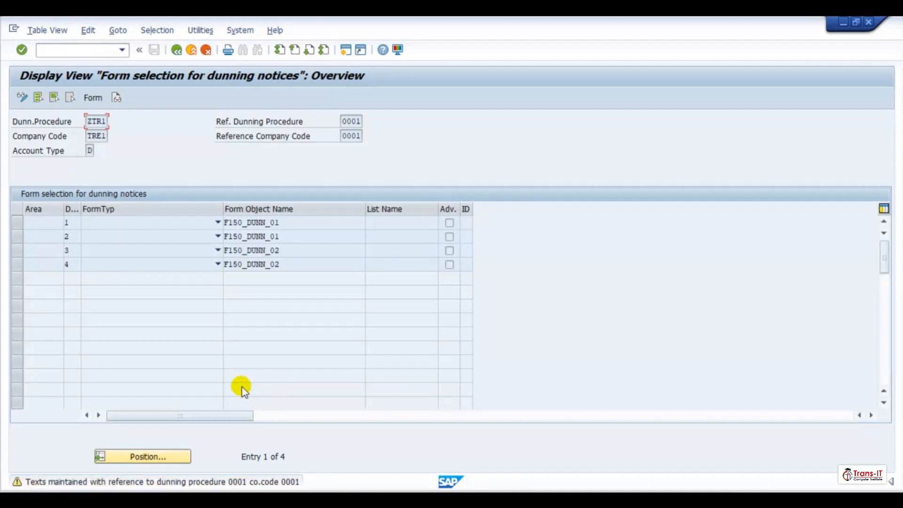
left_click(92, 97)
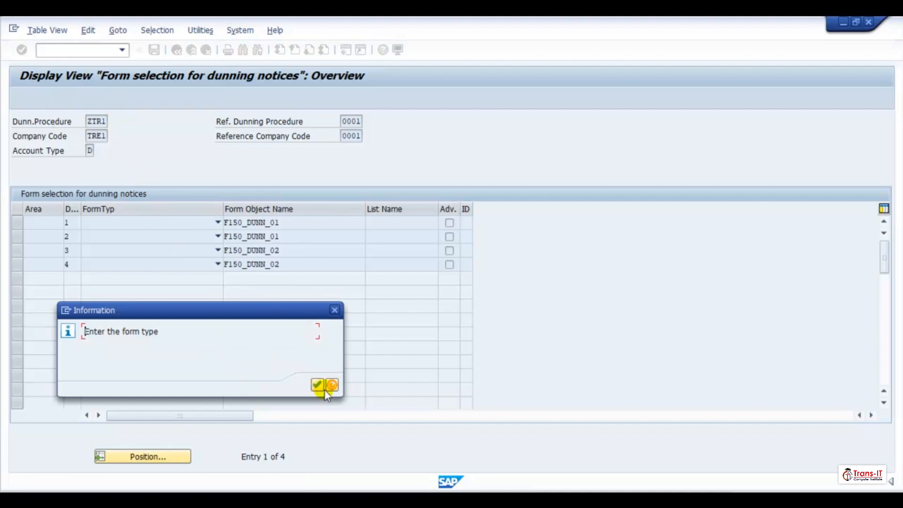
Close the customer form view, check ZTR1's standard Supplier dunning forms for company code TRE1, and return to the procedure overview
left_click(322, 384)
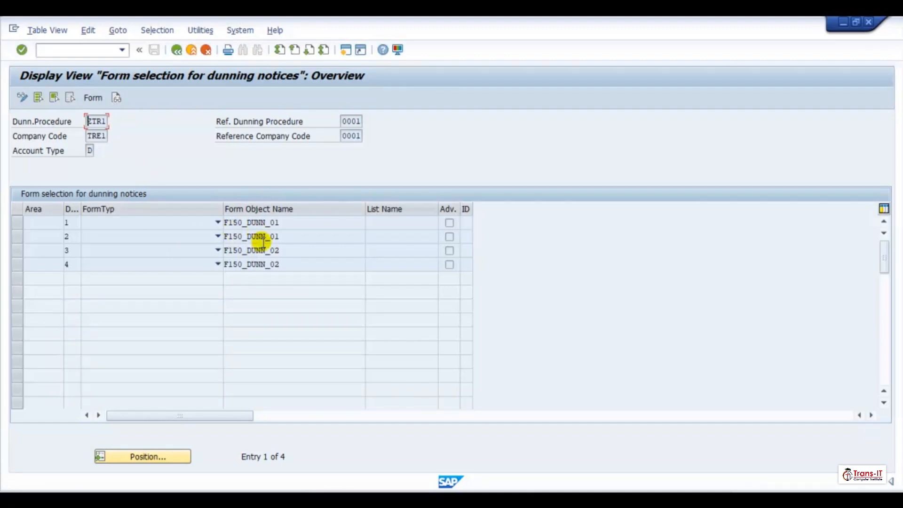
left_click(177, 50)
left_click(224, 104)
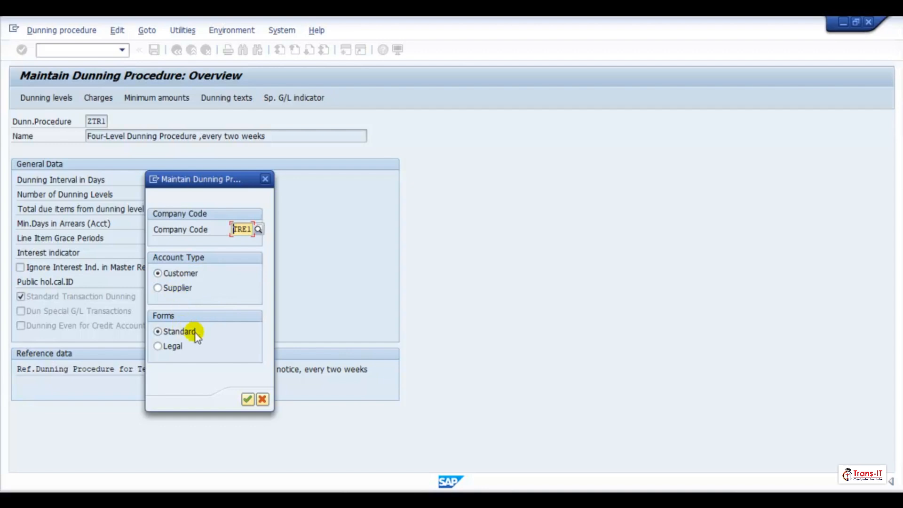
left_click(178, 289)
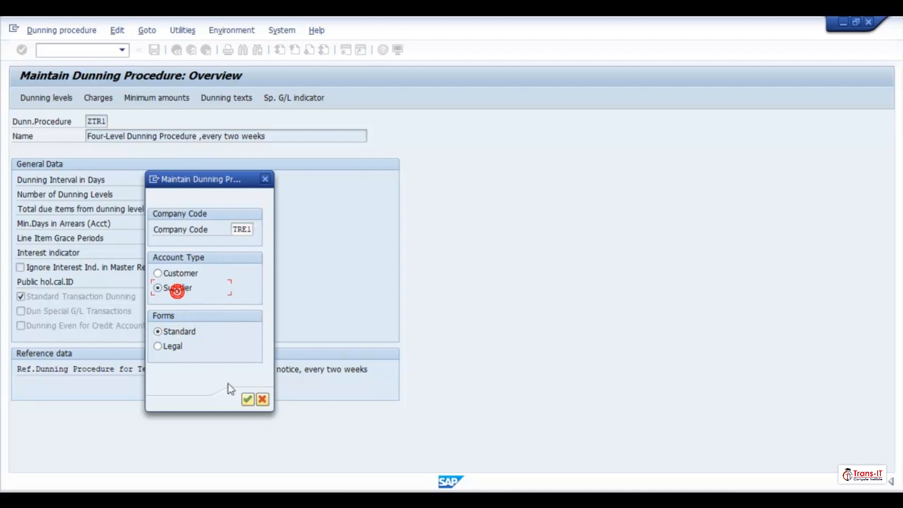
left_click(248, 399)
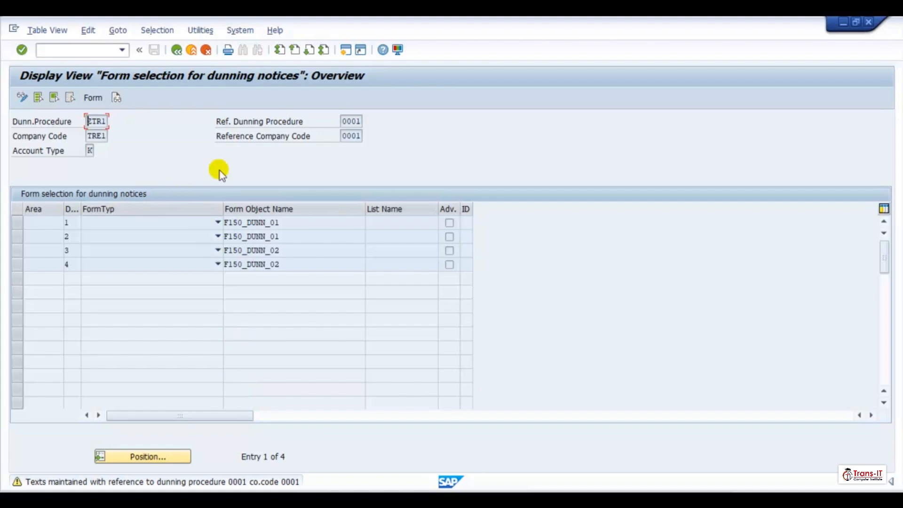
left_click(177, 52)
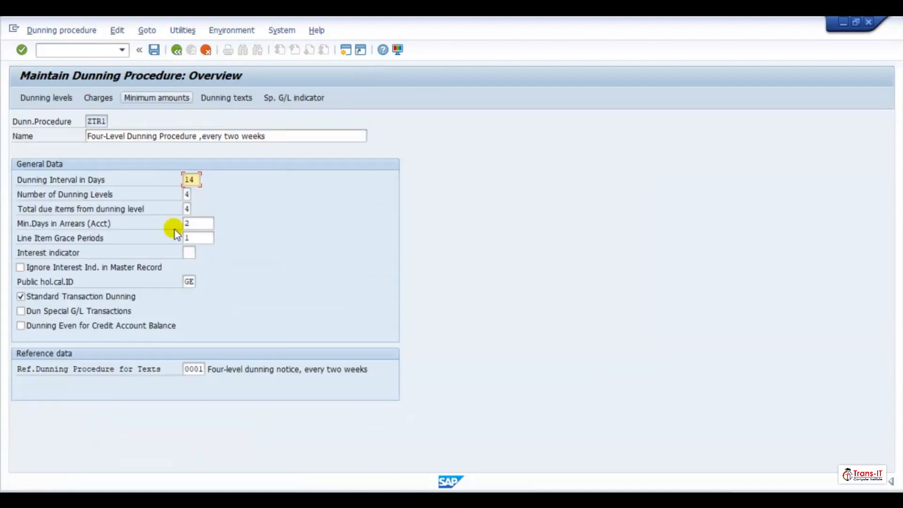
Enable Dun Special G/L Transactions and Dunning Even for Credit Account Balance, and save ZTR1 under the "TRE1: Define Dunning Procedure" request, returning to the IMG
left_click(44, 311)
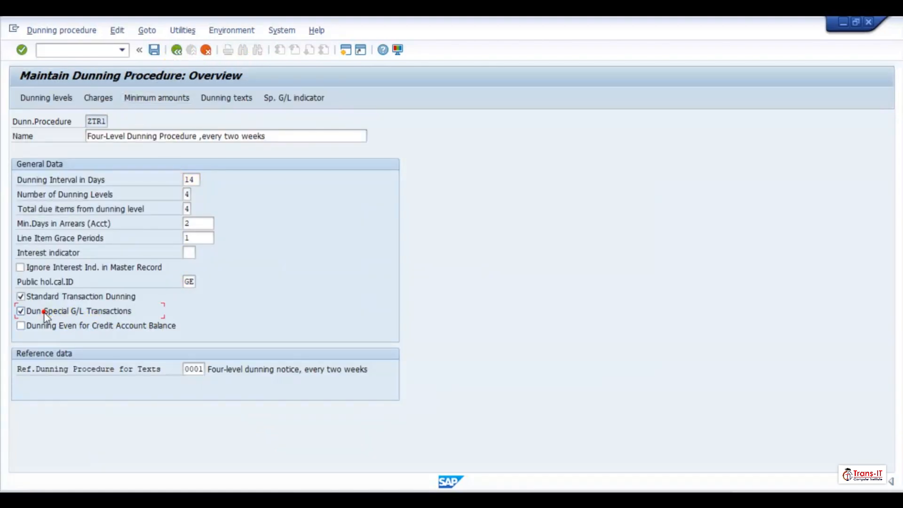
left_click(46, 329)
left_click(155, 49)
left_click(198, 239)
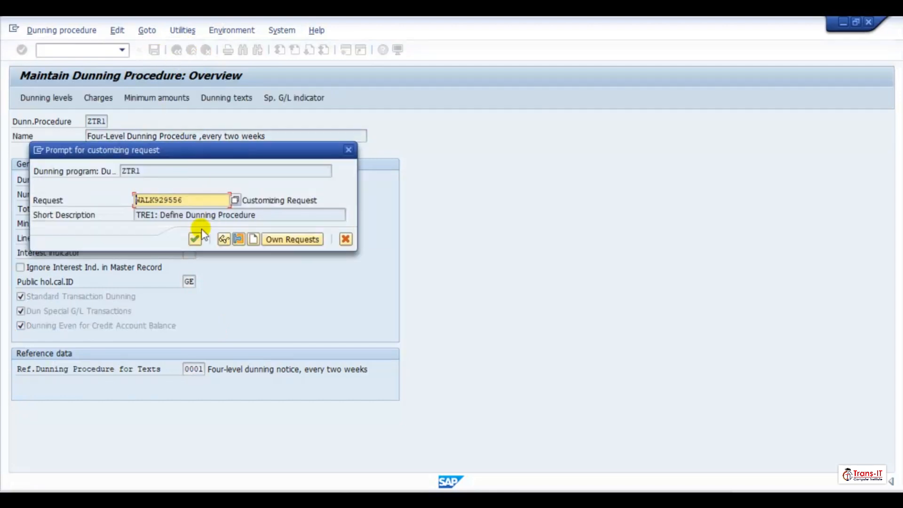
left_click(196, 239)
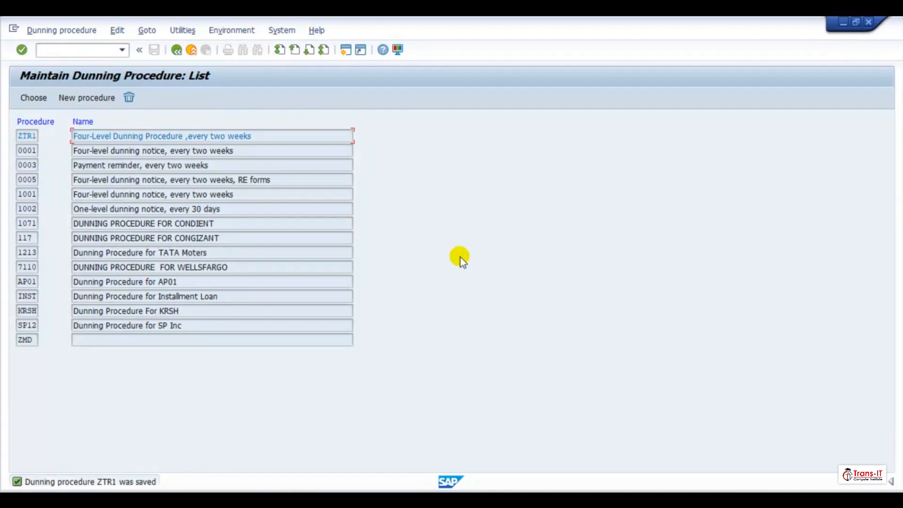
left_click(176, 50)
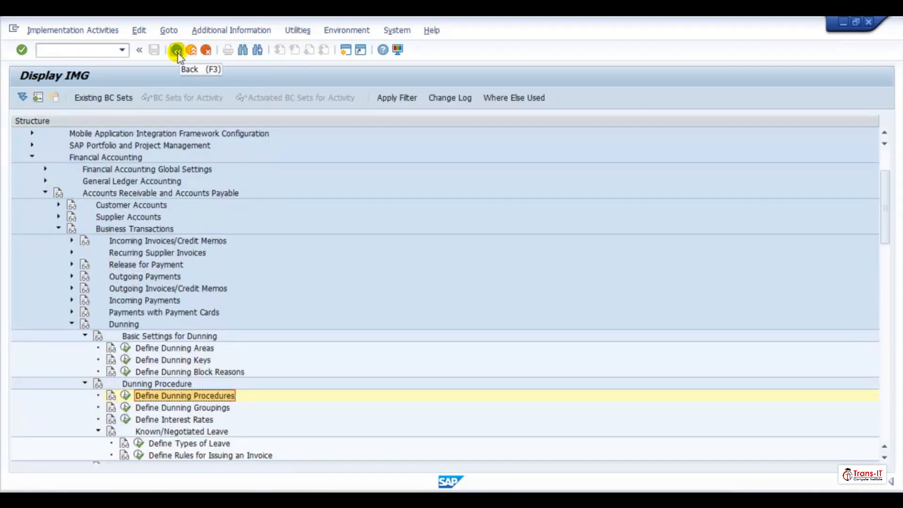